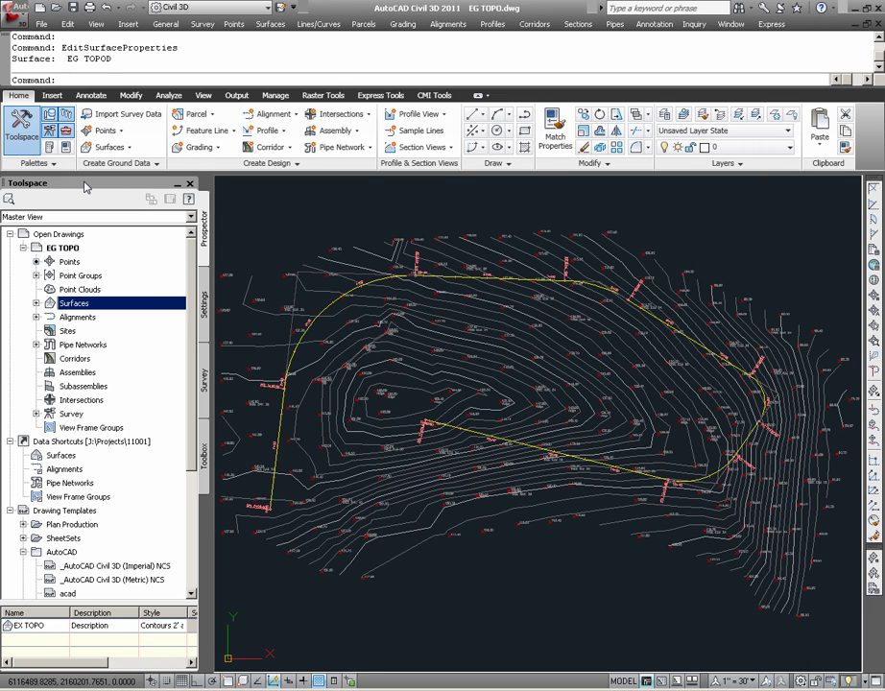
# Step: Expand the EG TOPO drawing's surfaces and centerline alignments to review the EX TOPO surface and DRIVEWAY alignment
pyautogui.click(84, 185)
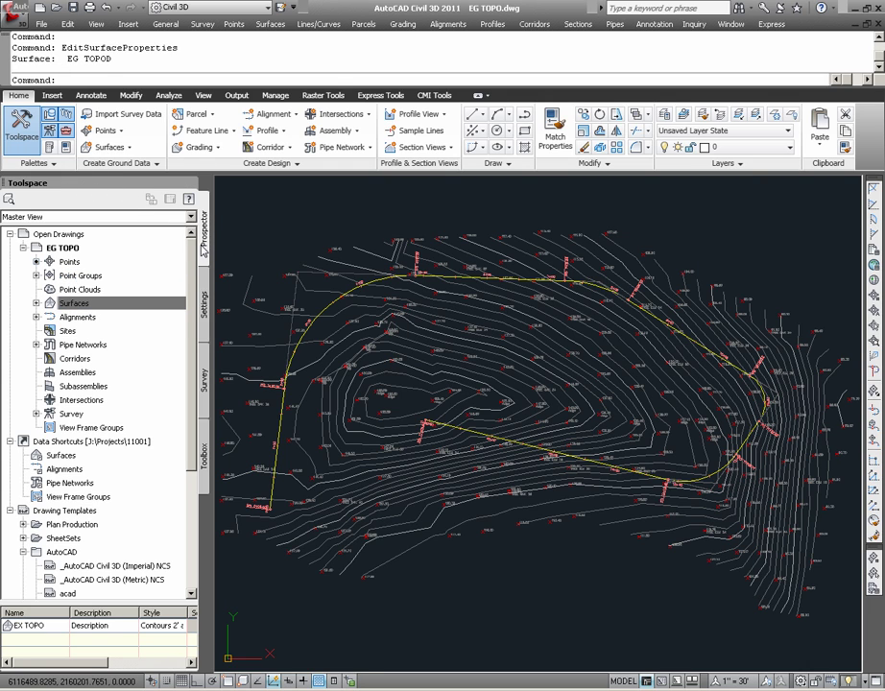
pyautogui.click(66, 250)
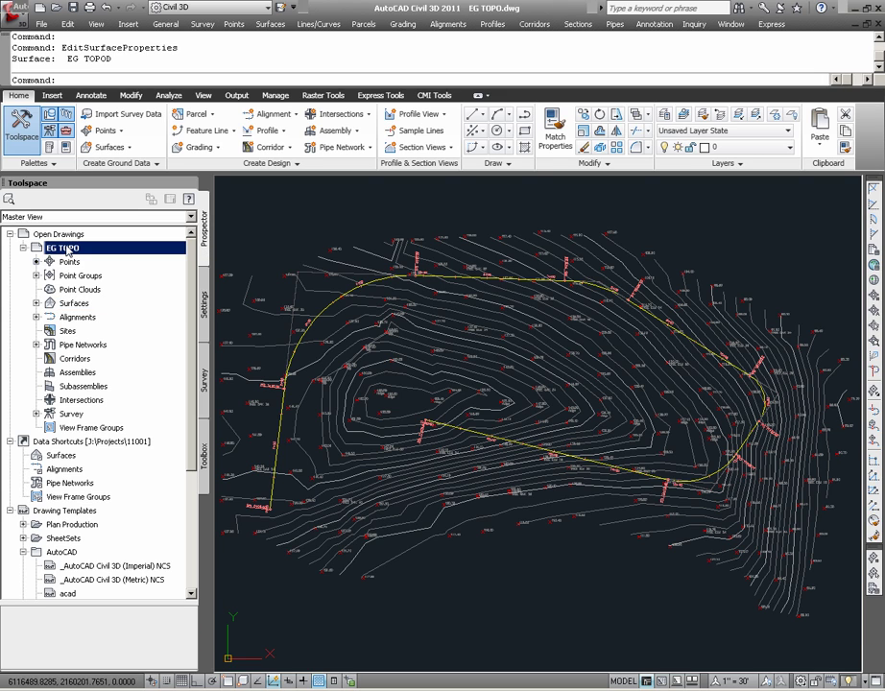
pyautogui.click(37, 303)
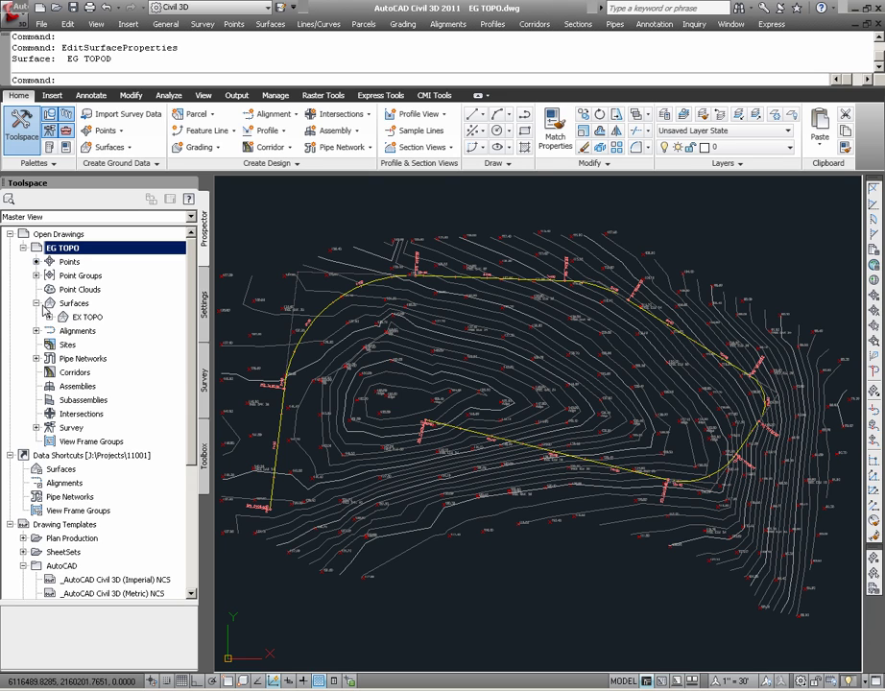
pyautogui.click(39, 332)
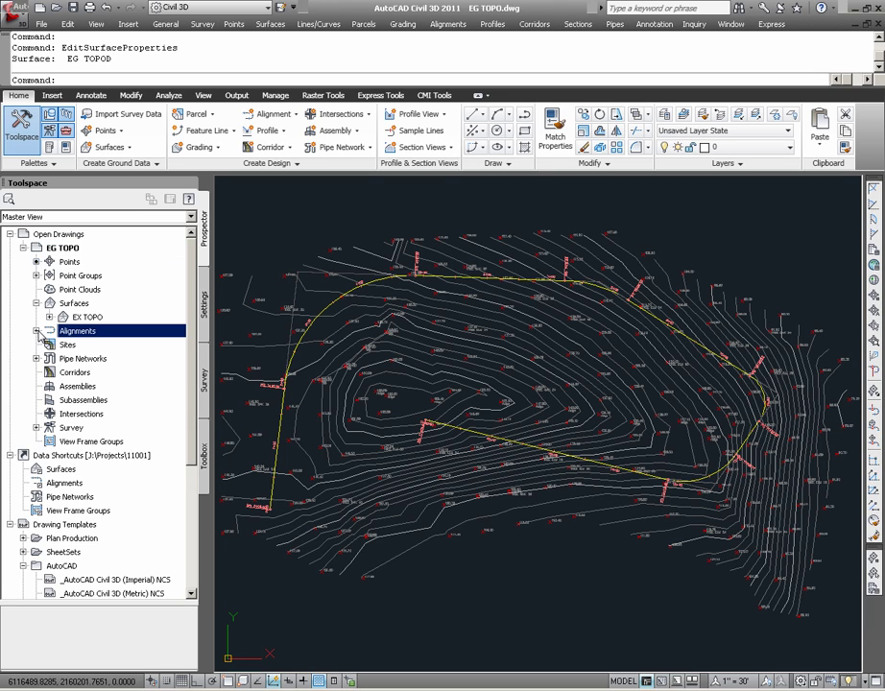
pyautogui.click(37, 332)
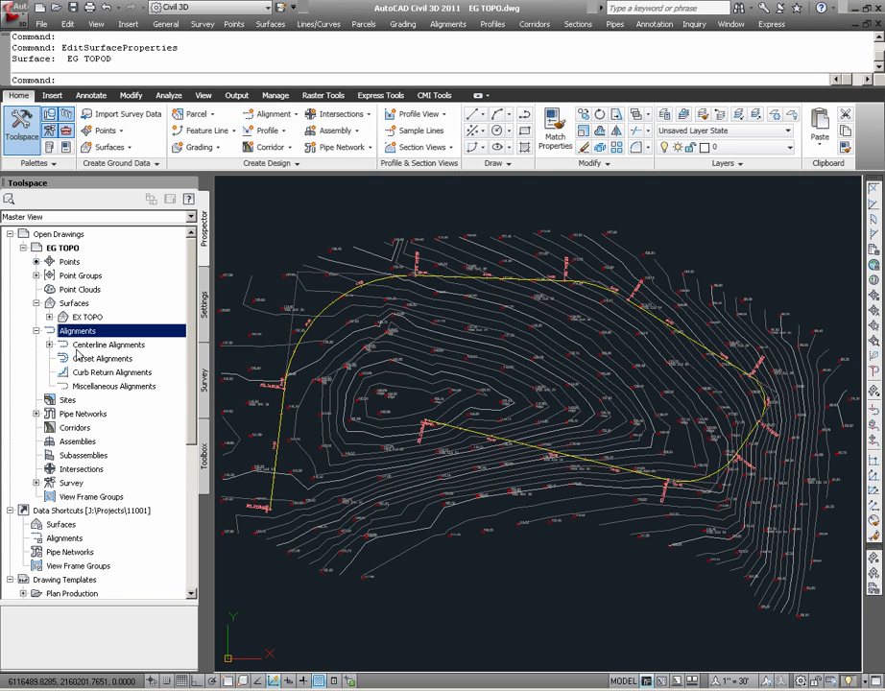
pyautogui.click(49, 345)
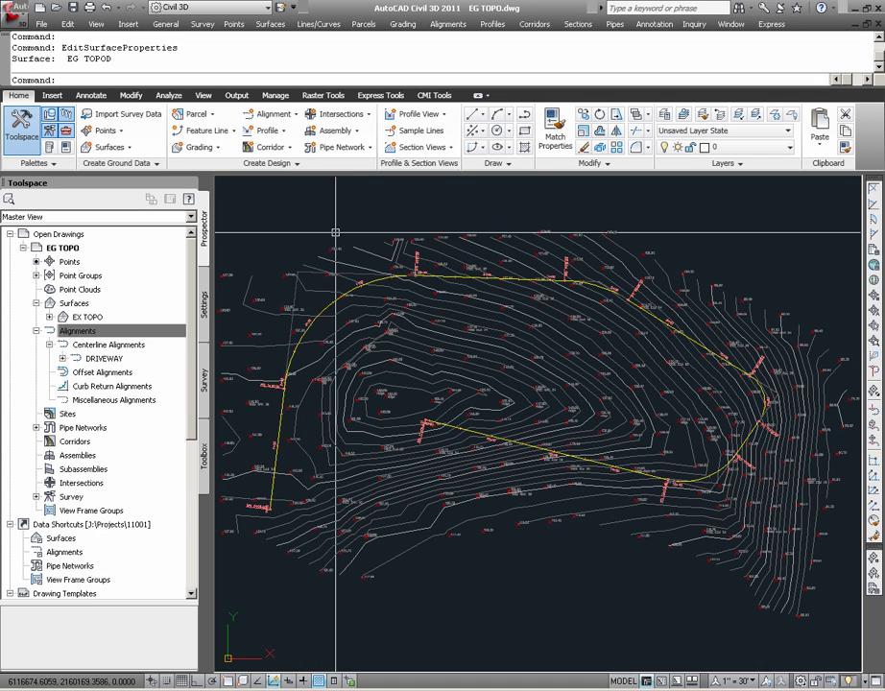
# Step: Identify the existing ground surface and the driveway alignment in the drawing by selecting each one, clearing the selection each time
pyautogui.click(413, 496)
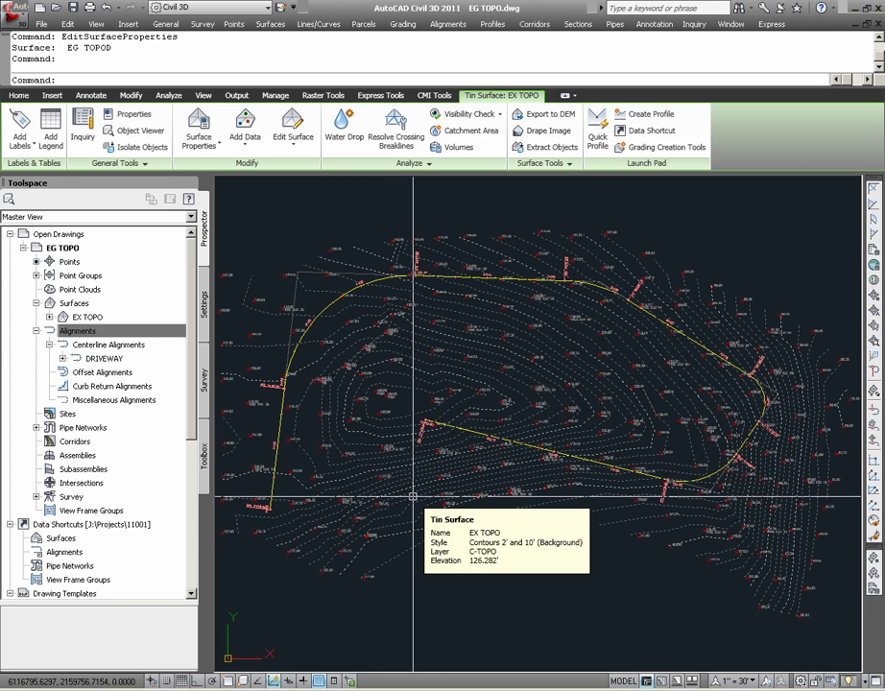
pyautogui.press('Escape')
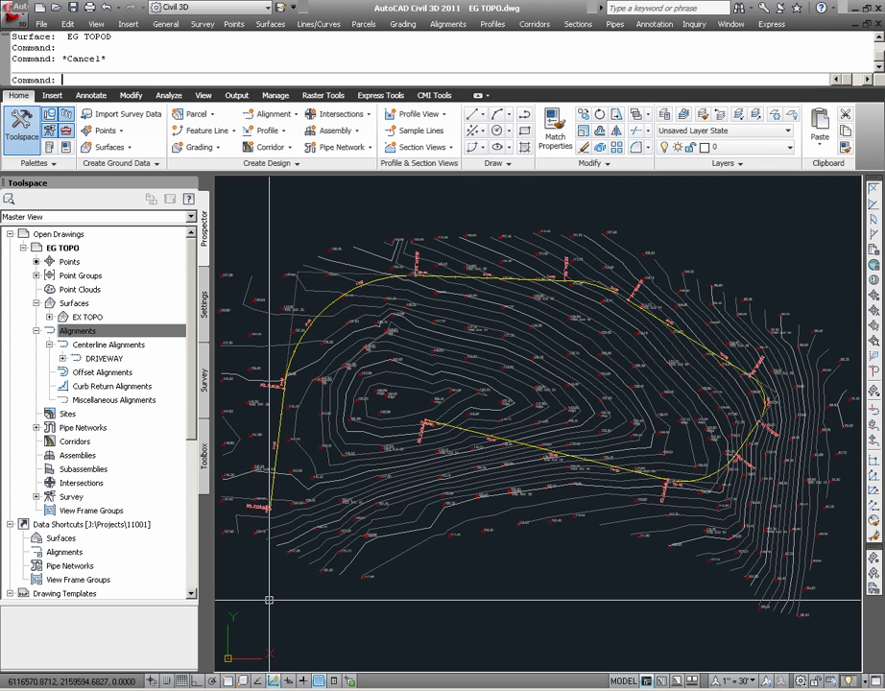
pyautogui.click(292, 424)
pyautogui.click(261, 559)
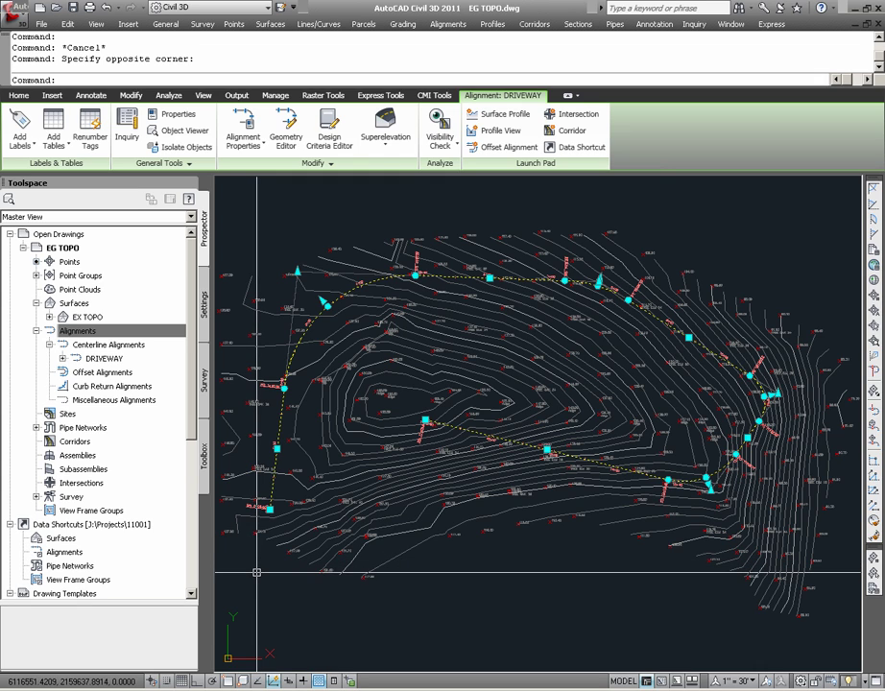
pyautogui.press('Escape')
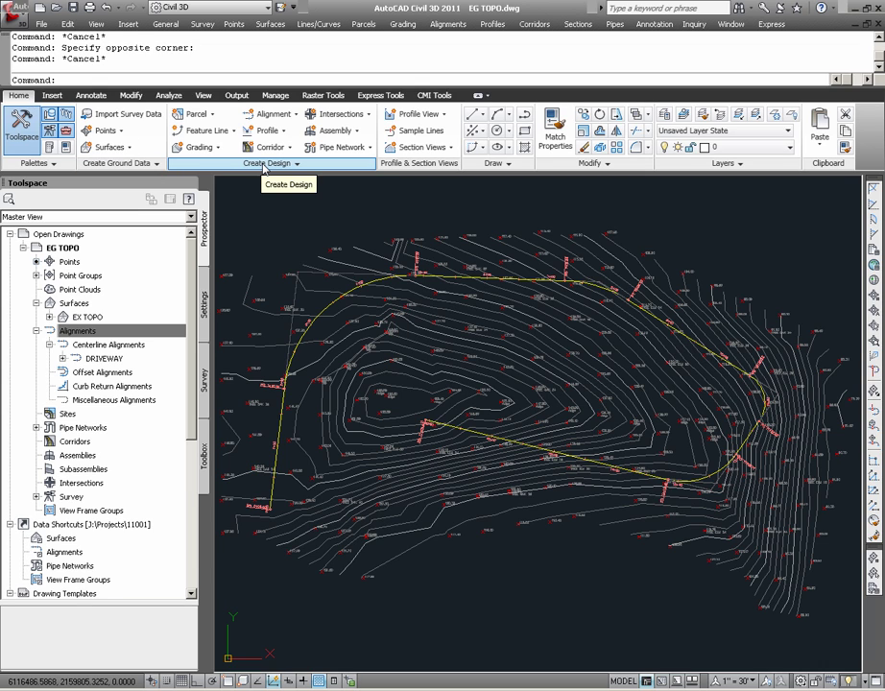
# Step: Start a surface profile along the DRIVEWAY alignment and add the EX TOPO surface to its profile list
pyautogui.click(284, 132)
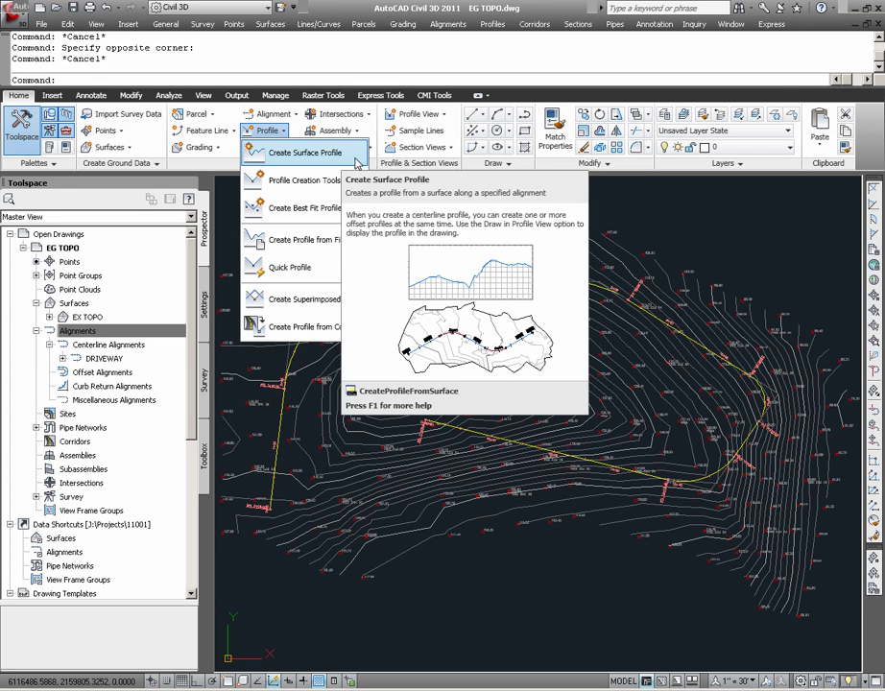
pyautogui.click(358, 161)
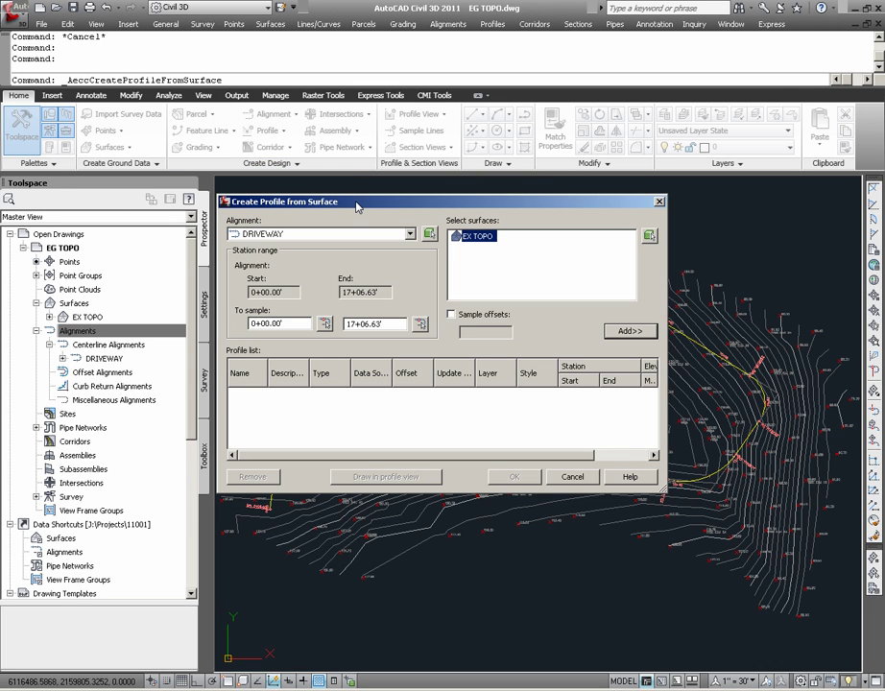
pyautogui.moveTo(357, 206); pyautogui.dragTo(365, 201)
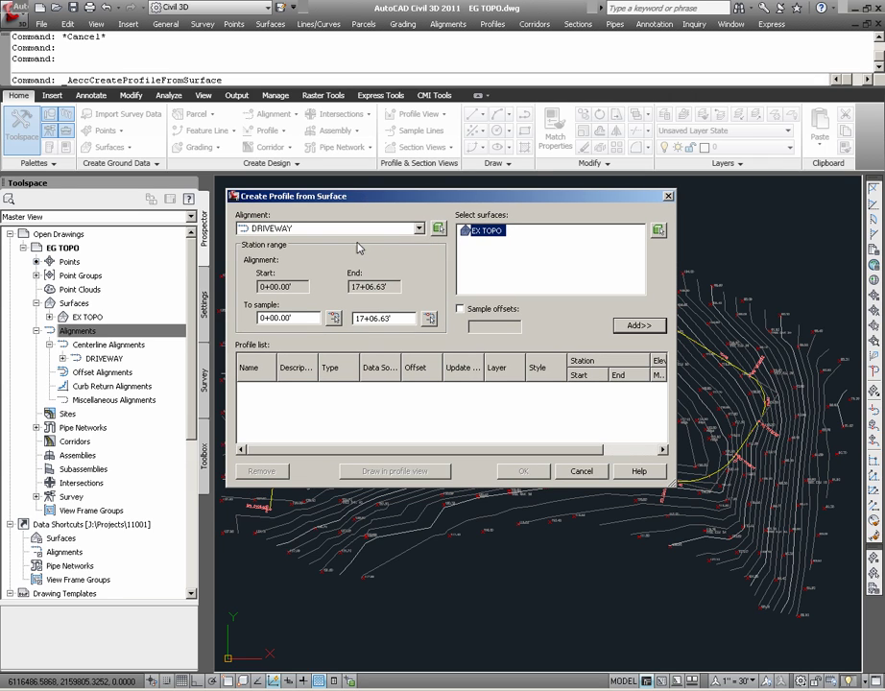
pyautogui.click(341, 231)
pyautogui.click(341, 239)
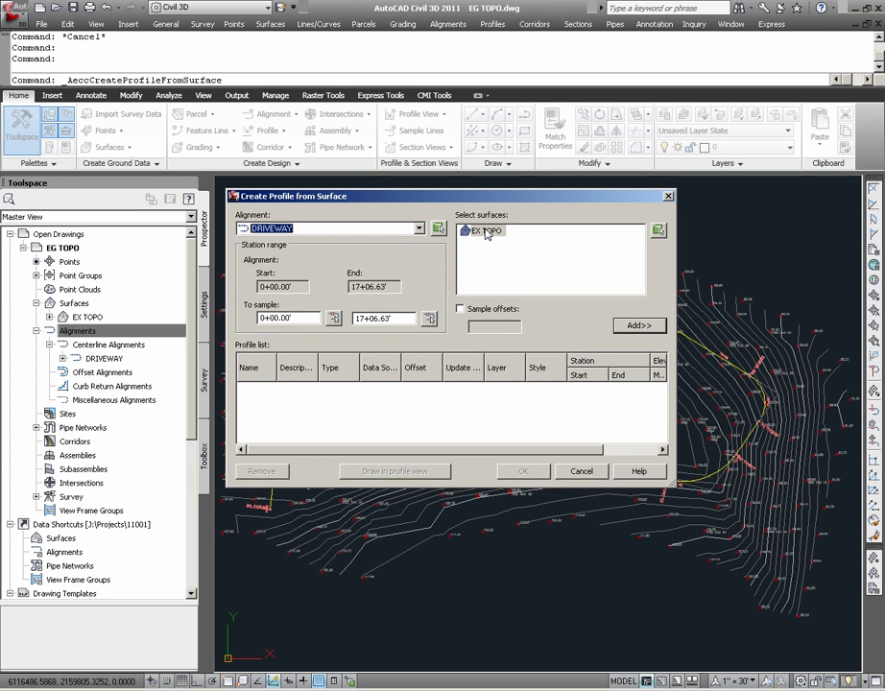
pyautogui.click(487, 232)
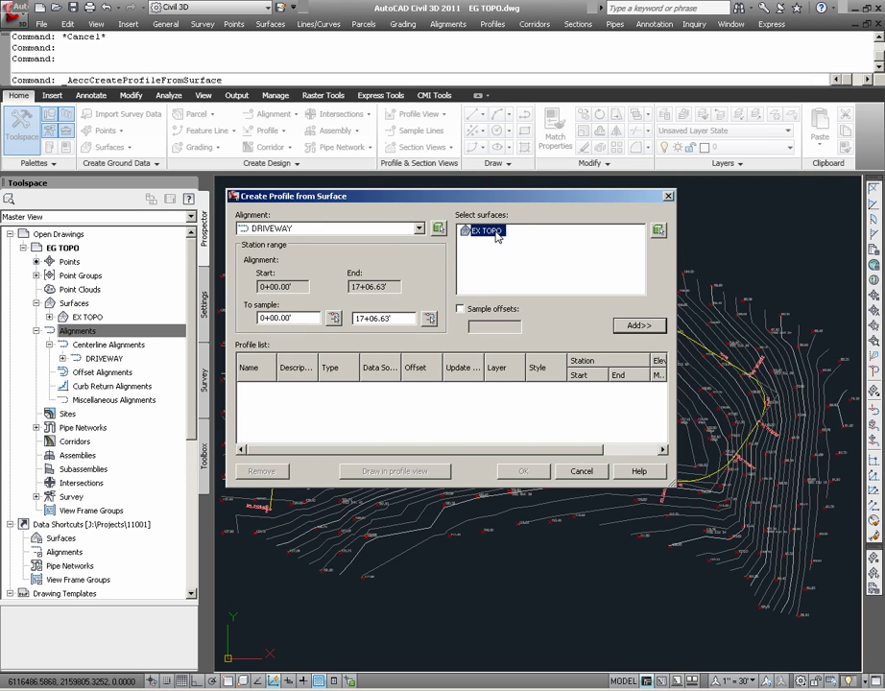
pyautogui.click(639, 327)
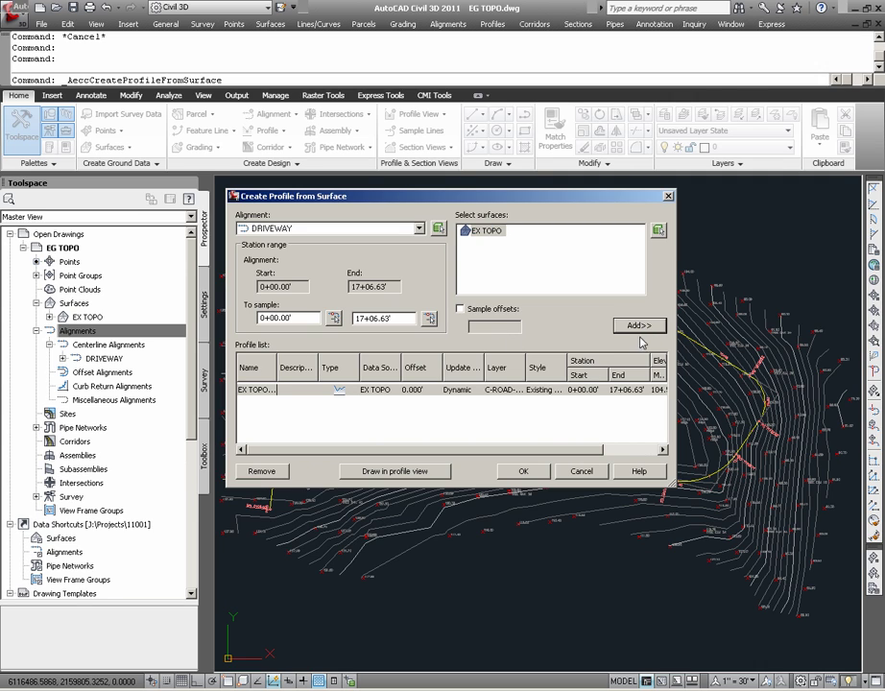
# Step: Choose to draw the EX TOPO profile in a profile view, using the Major Grids and HGP view style
pyautogui.click(274, 391)
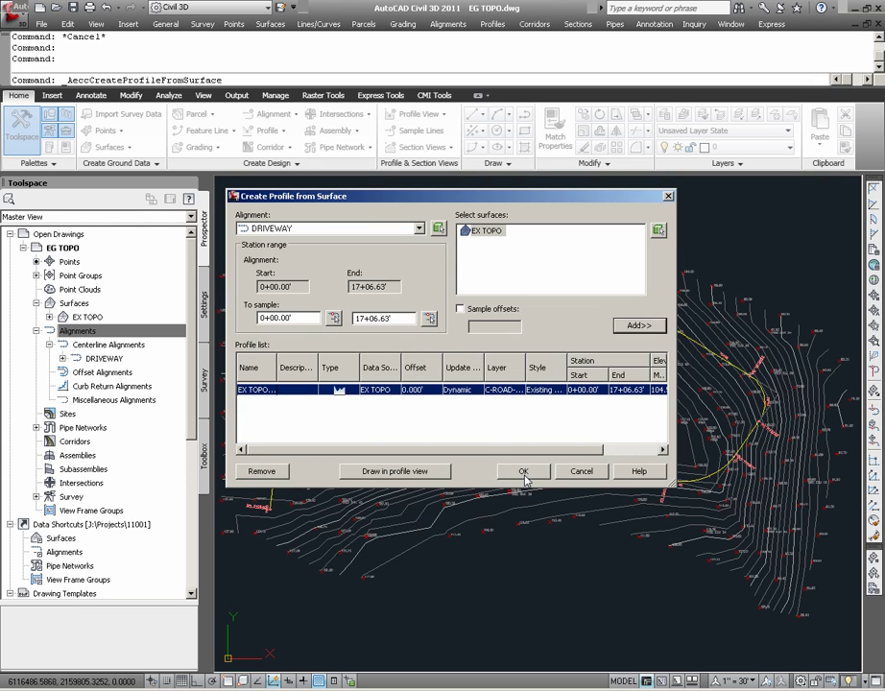
pyautogui.click(442, 477)
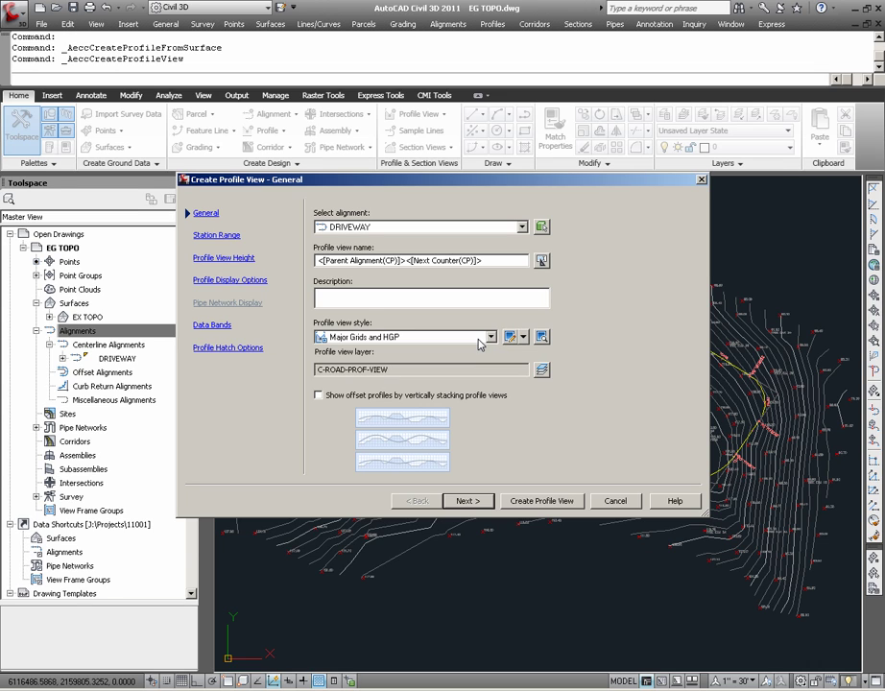
pyautogui.click(480, 340)
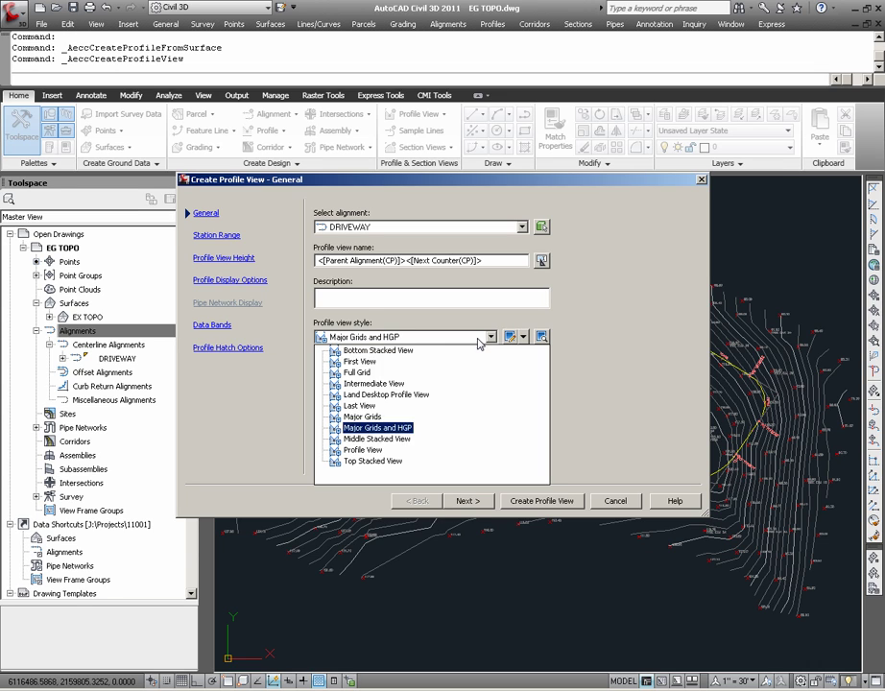
pyautogui.click(413, 437)
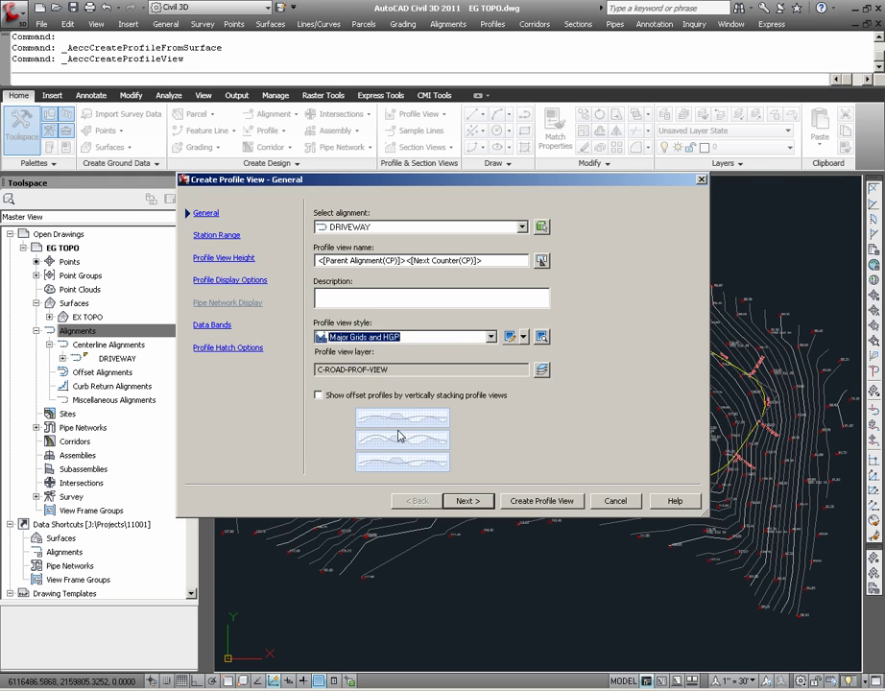
pyautogui.click(468, 502)
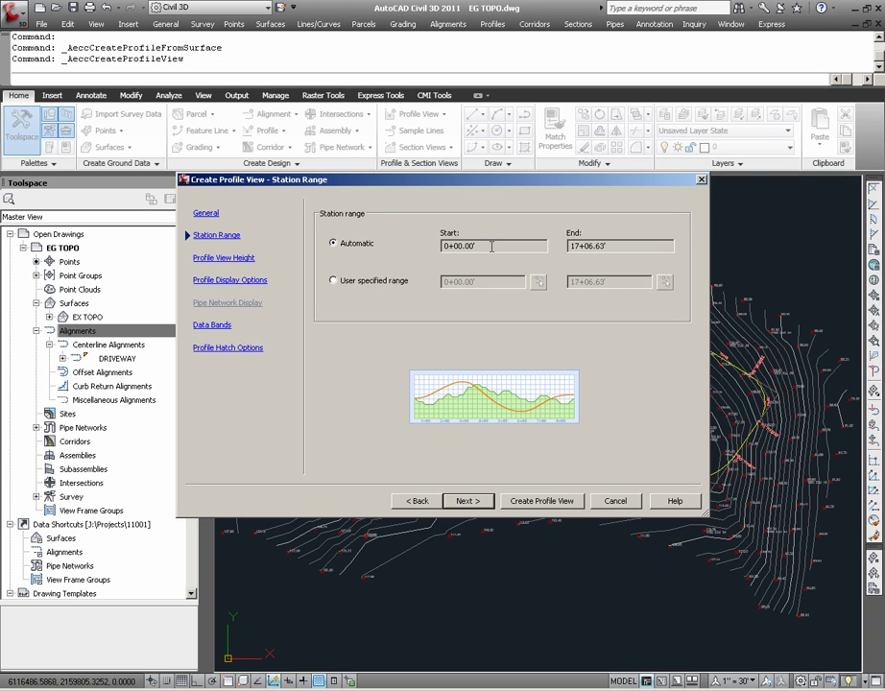
# Step: Accept the automatic station range and profile view height, keeping the EX TOPO profile set to draw
pyautogui.click(468, 500)
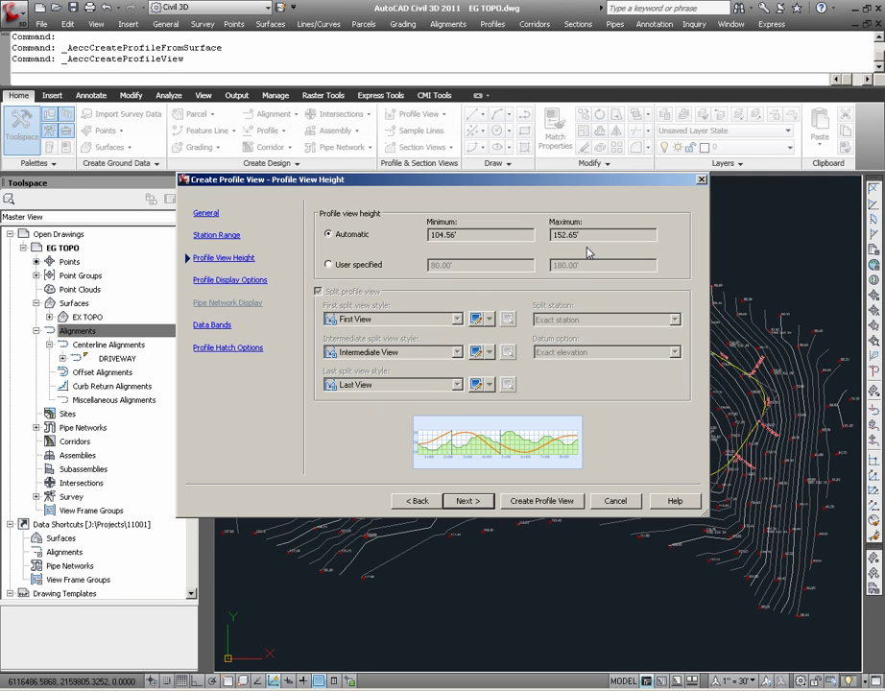
pyautogui.click(469, 500)
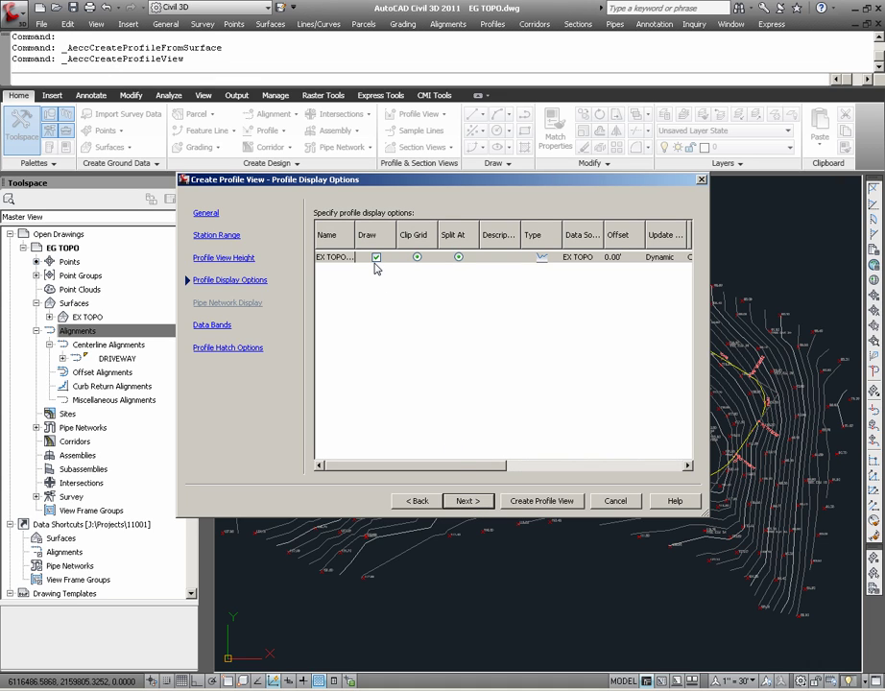
pyautogui.click(471, 502)
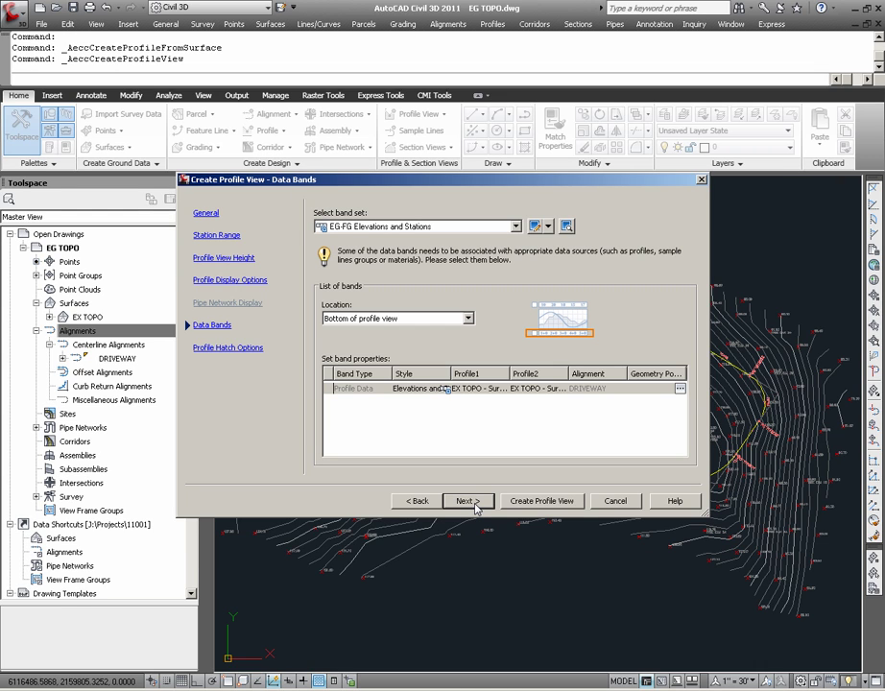
# Step: Use the EG-FG Elevations and Stations band set and create the profile view without any hatching
pyautogui.click(407, 228)
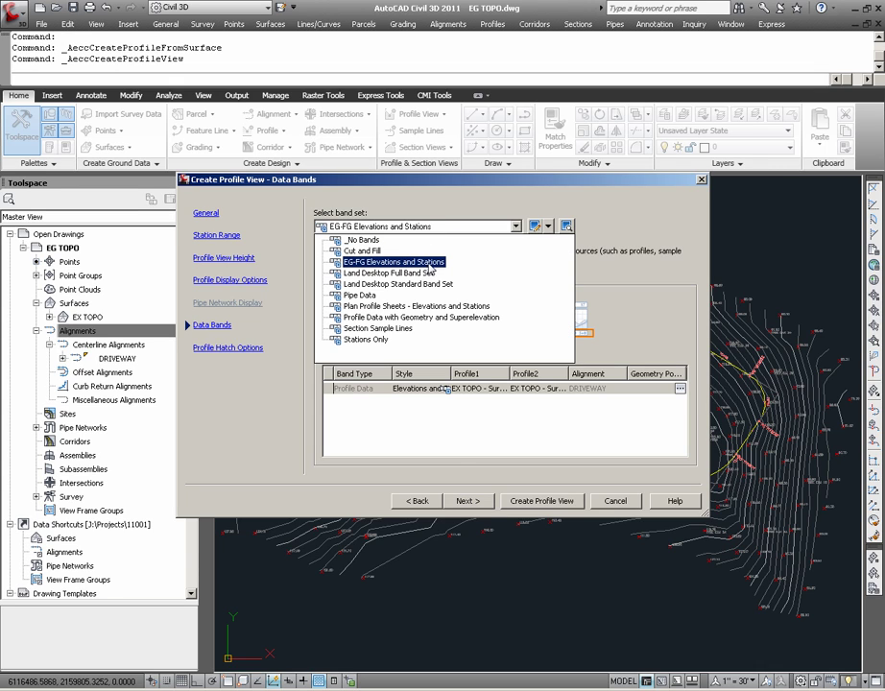
pyautogui.click(429, 262)
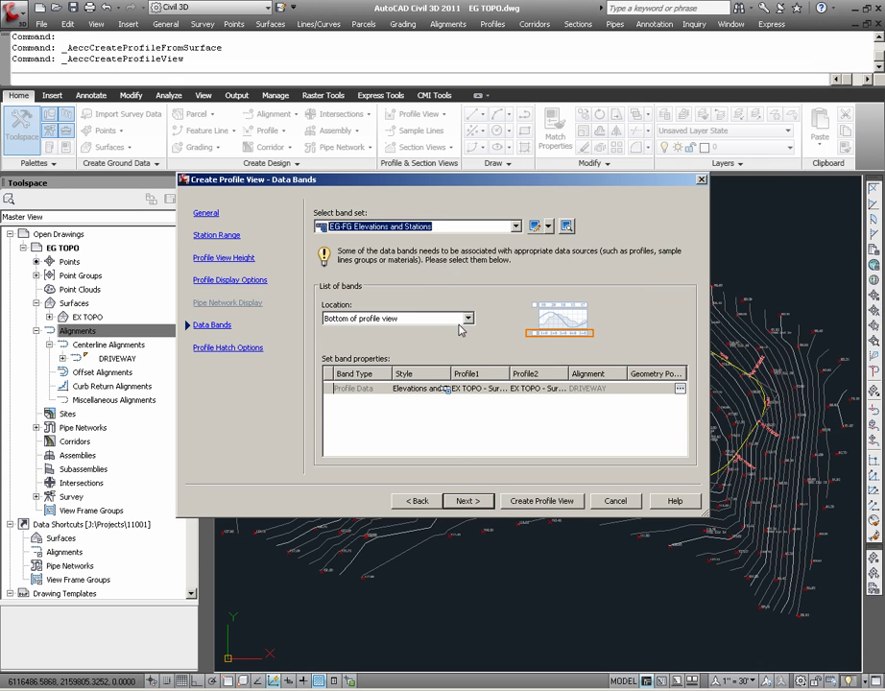
pyautogui.click(475, 502)
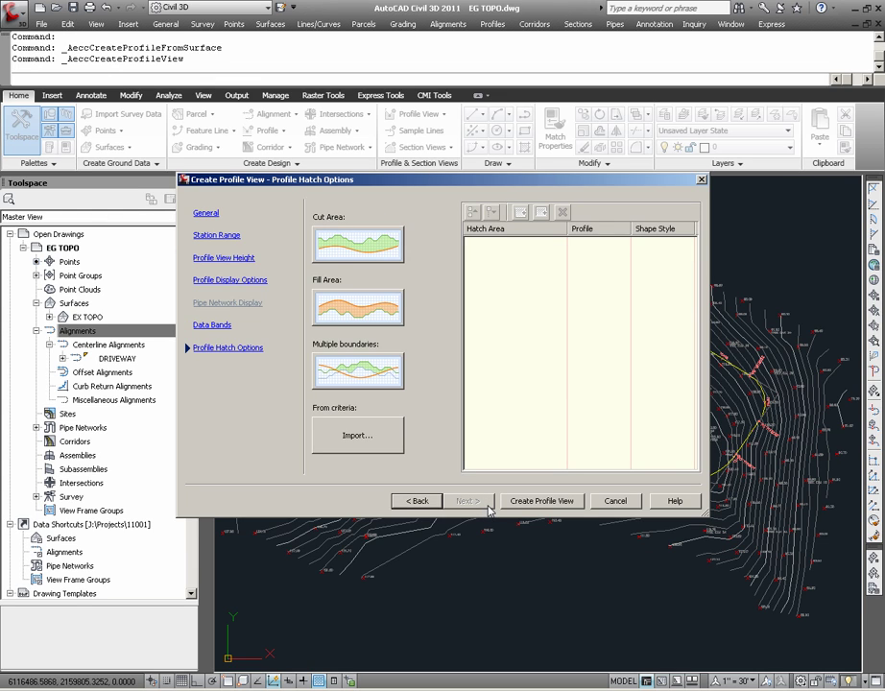
pyautogui.click(543, 503)
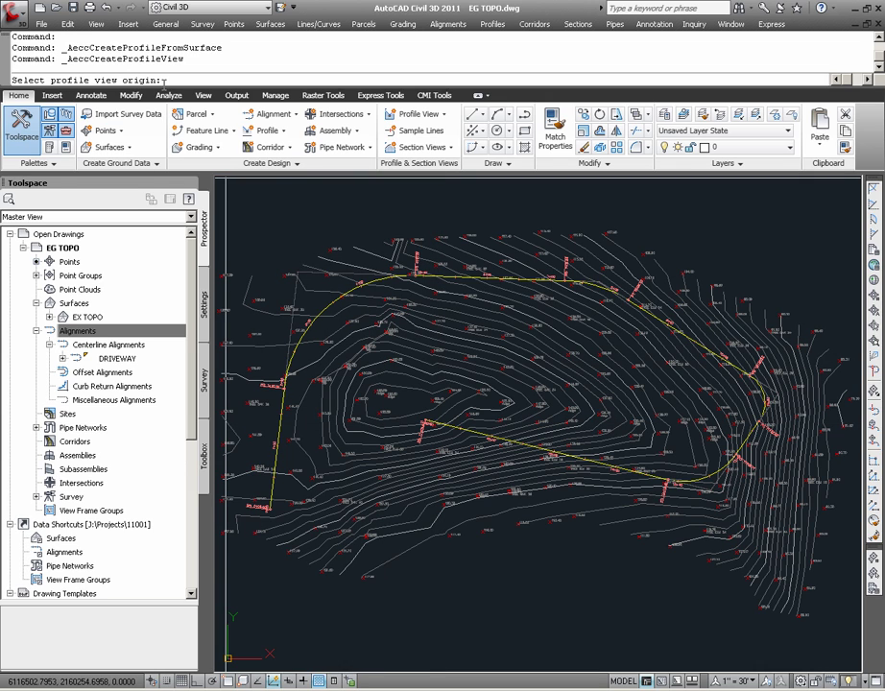
# Step: Place the profile view's origin in the empty space above the contours and zoom to the drawing extents
pyautogui.write("'P")
pyautogui.press('Return')
pyautogui.moveTo(356, 275); pyautogui.dragTo(390, 457)
pyautogui.press('Escape')
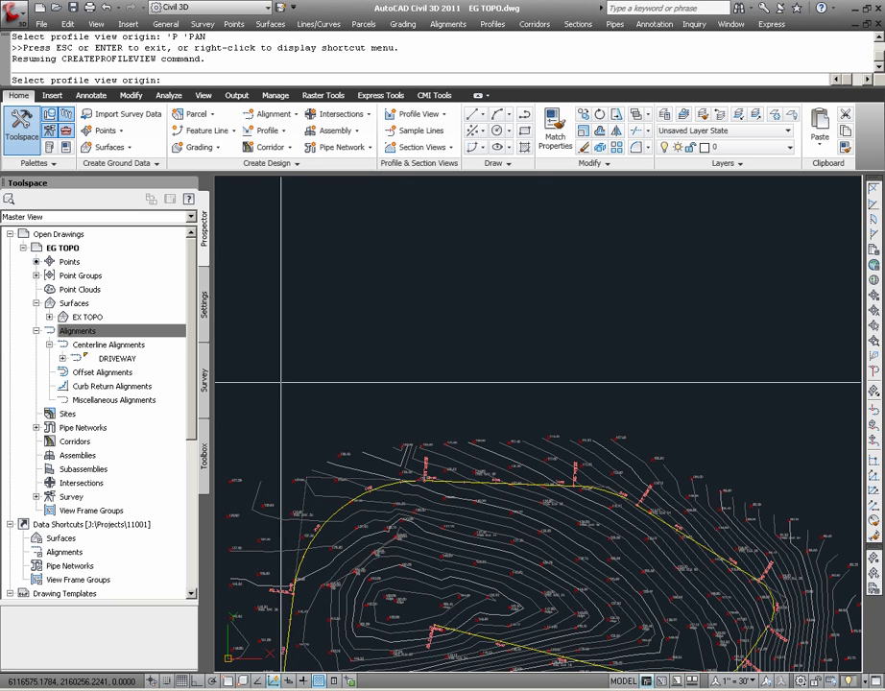
pyautogui.click(279, 388)
pyautogui.write('z')
pyautogui.press('Return')
pyautogui.write('e')
pyautogui.press('Return')
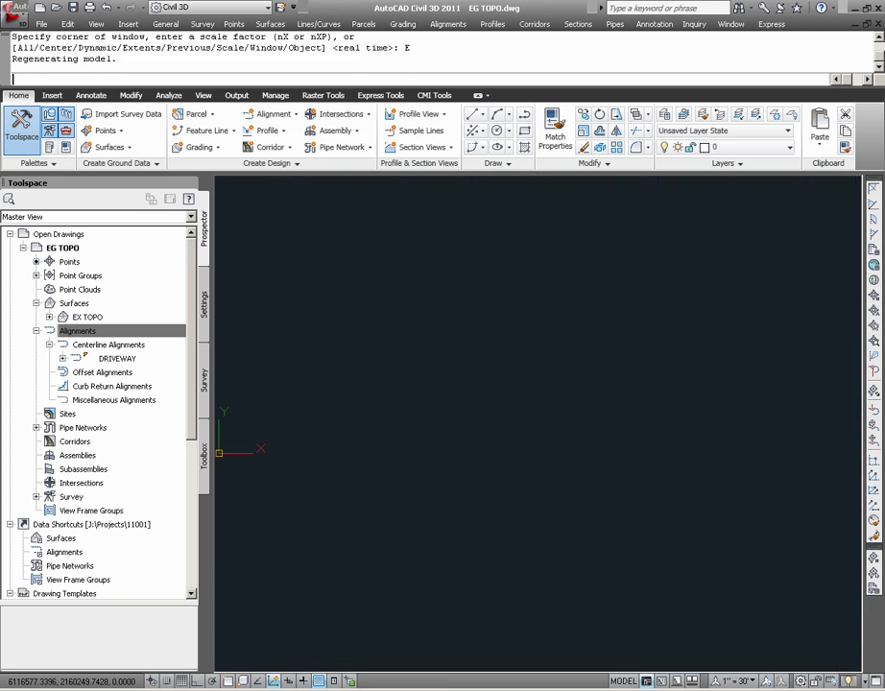
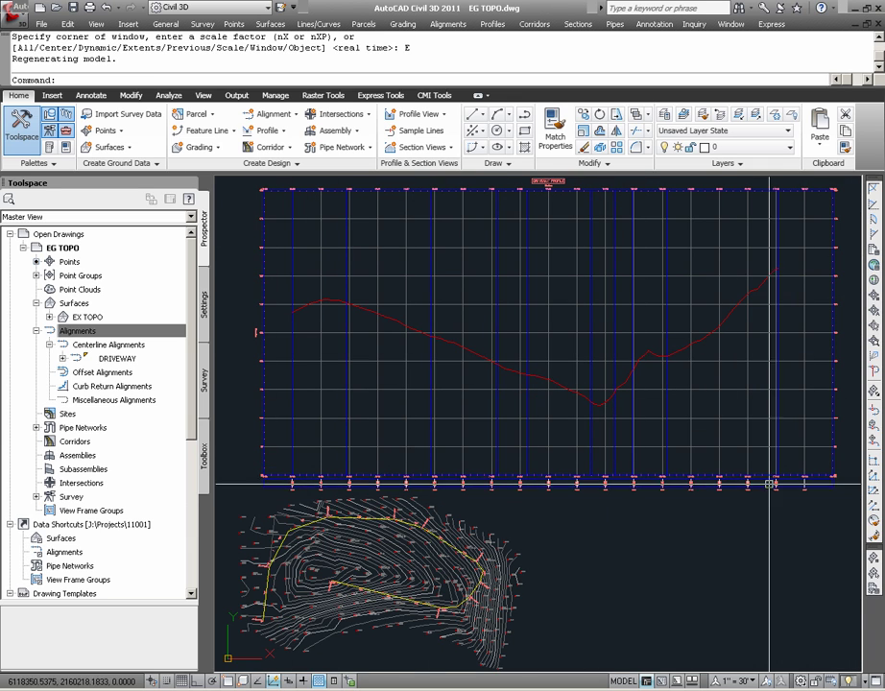
# Step: Inspect the new profile view grid and the existing ground profile line by selecting each separately
pyautogui.click(293, 259)
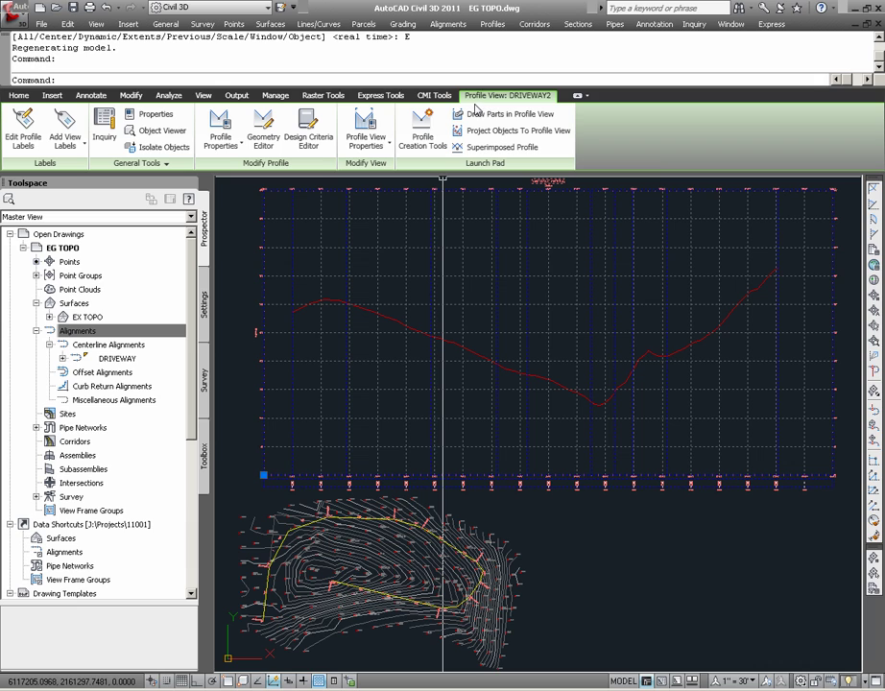
pyautogui.press('Escape')
pyautogui.press('Escape')
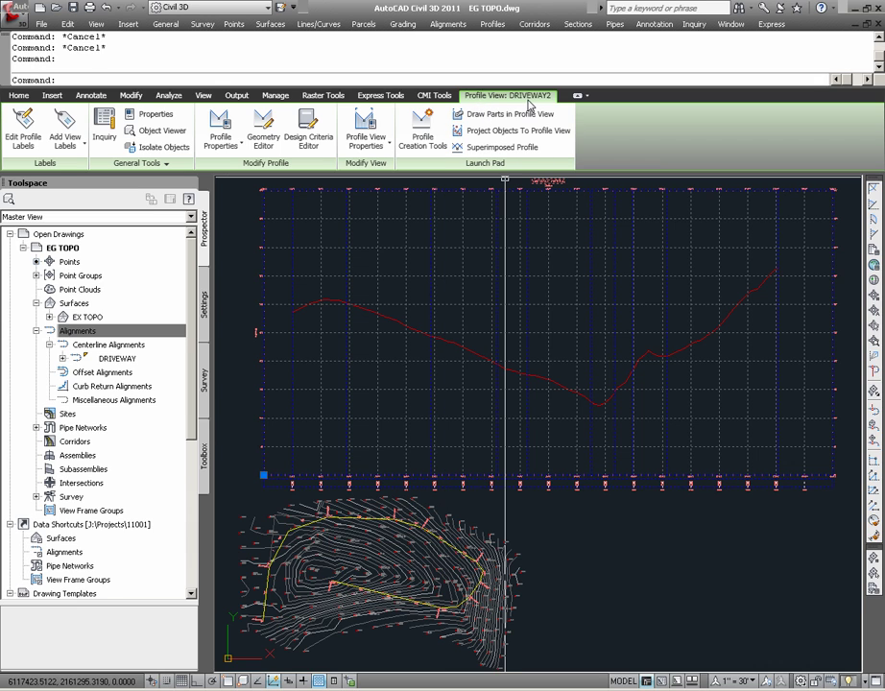
pyautogui.press('Escape')
pyautogui.press('Escape')
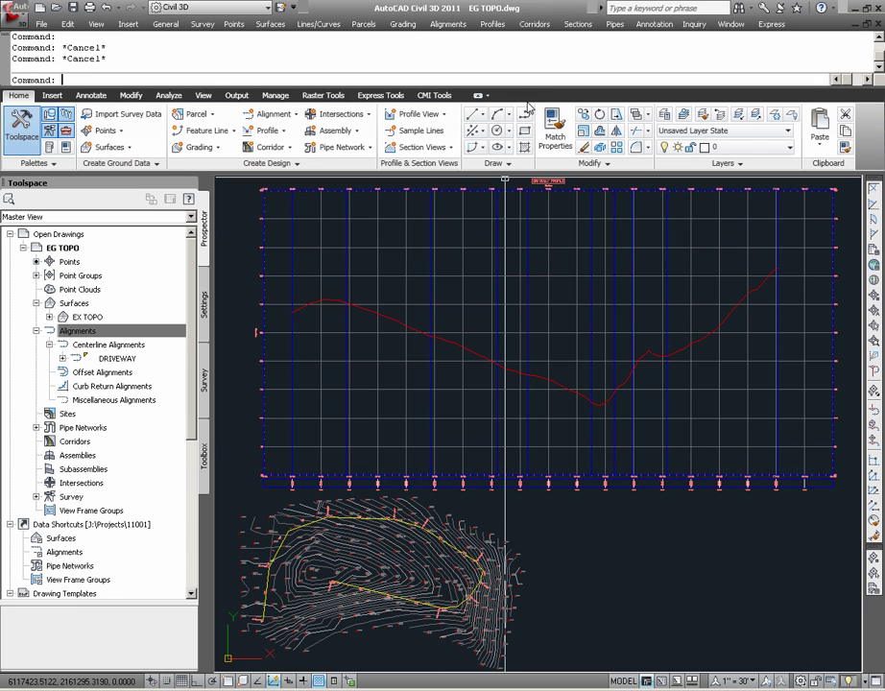
pyautogui.click(392, 318)
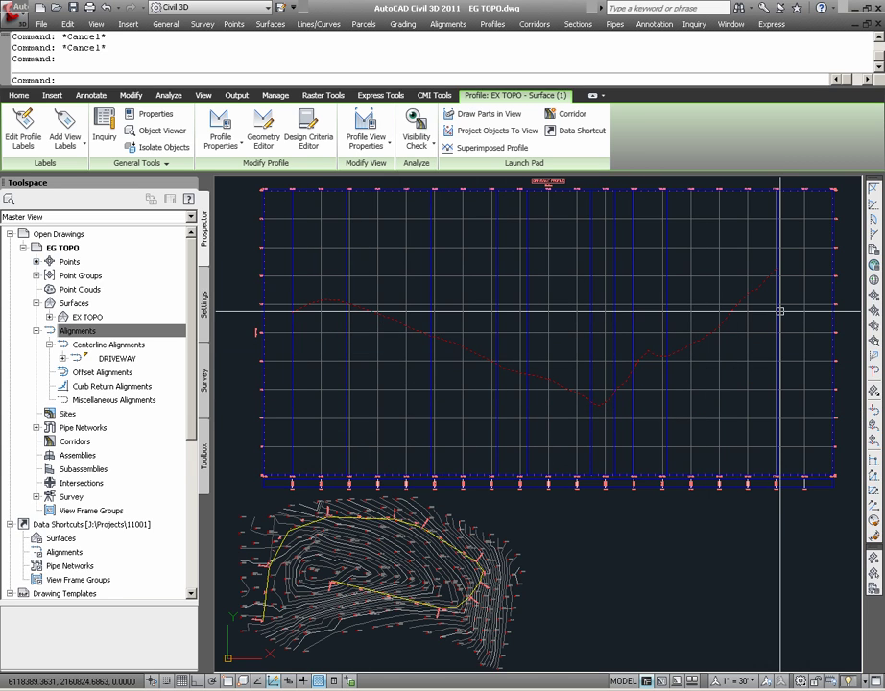
# Step: Clear the selection and expand the DRIVEWAY alignment's Profiles and Profile Views in the Toolspace, widening it to show full names
pyautogui.moveTo(780, 311)
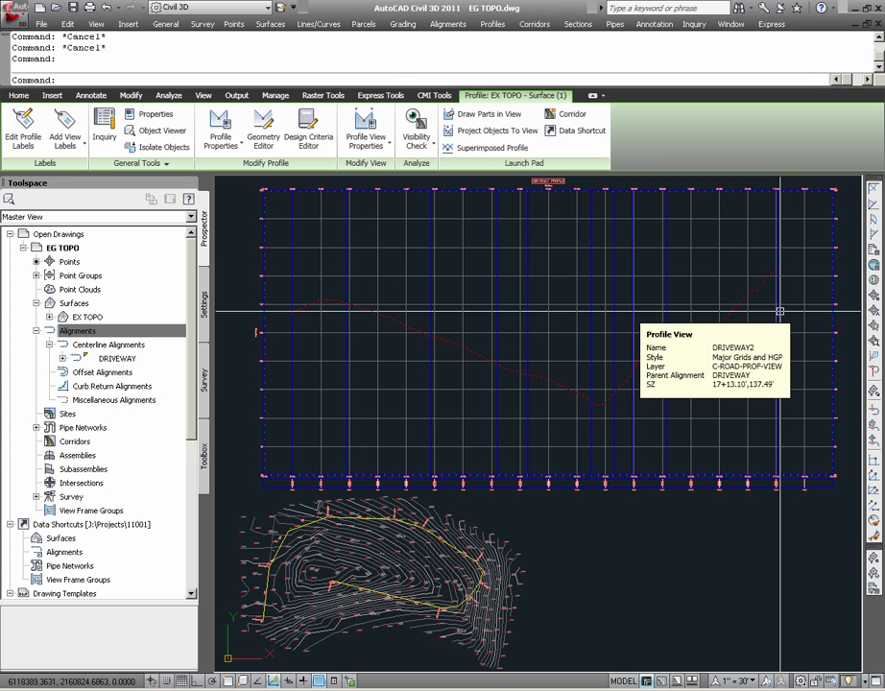
pyautogui.press('Escape')
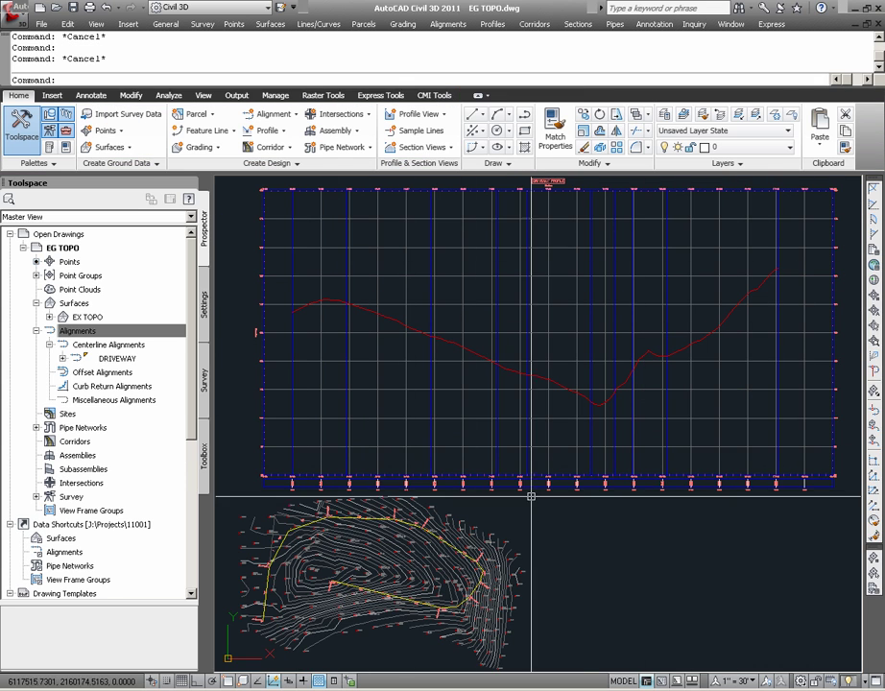
pyautogui.moveTo(723, 473)
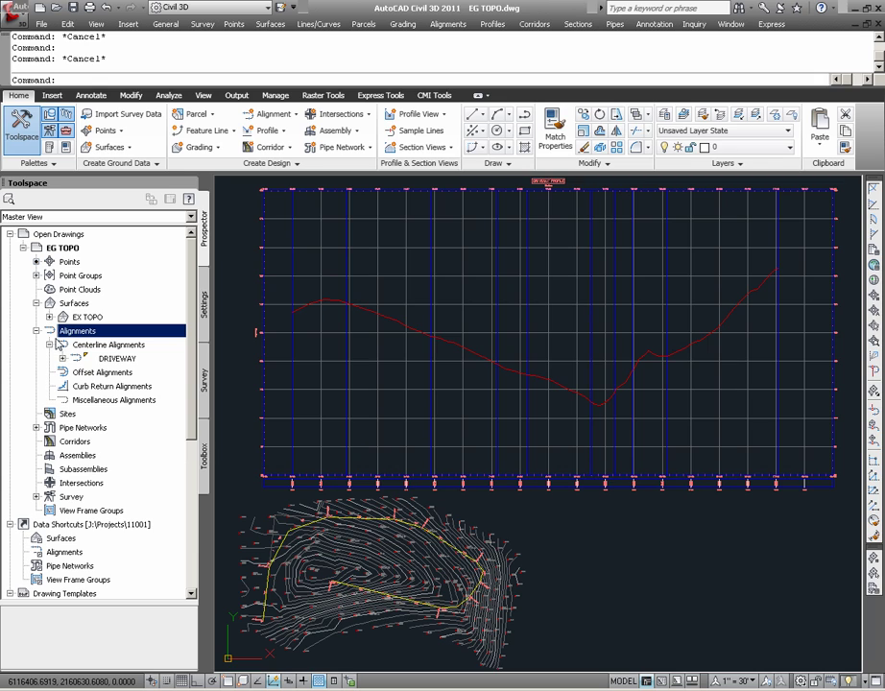
pyautogui.click(62, 359)
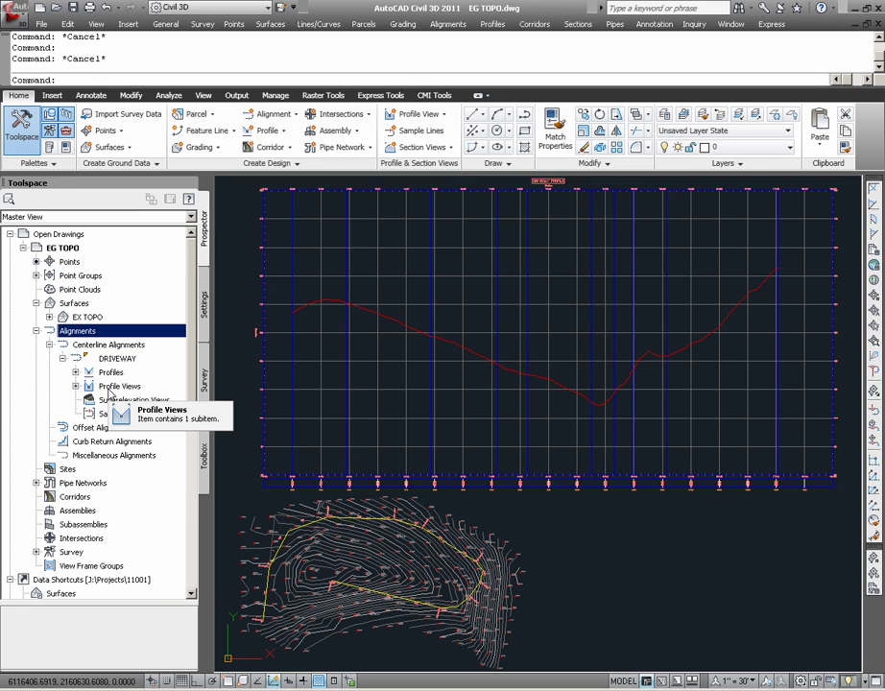
pyautogui.click(76, 386)
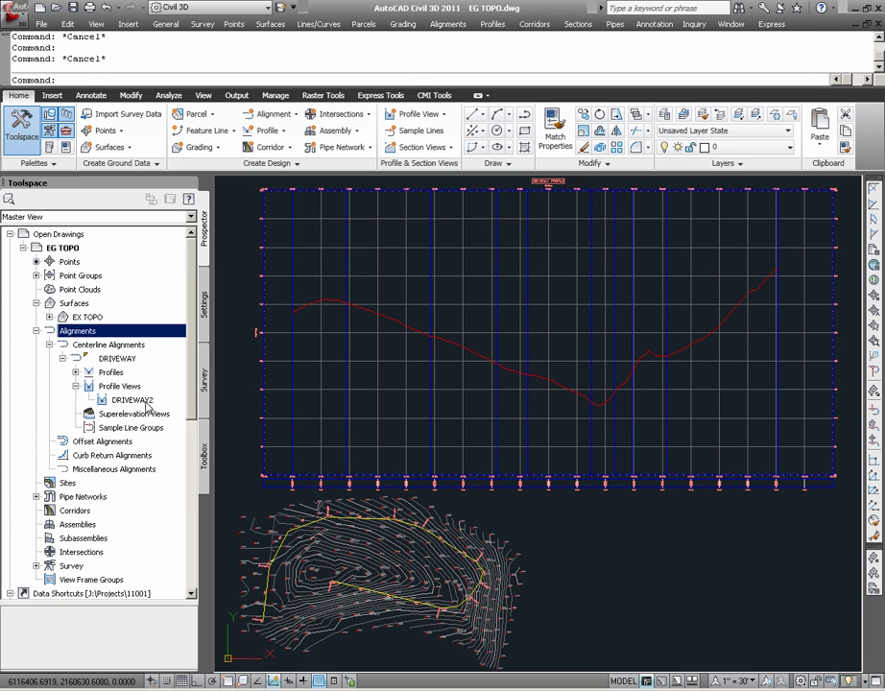
pyautogui.click(76, 373)
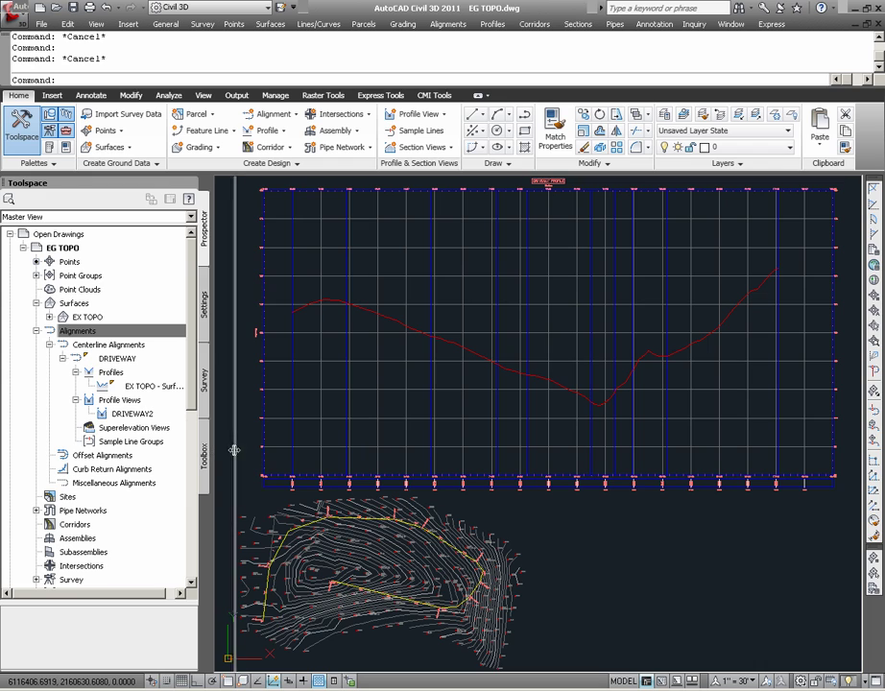
pyautogui.moveTo(292, 459); pyautogui.dragTo(292, 459)
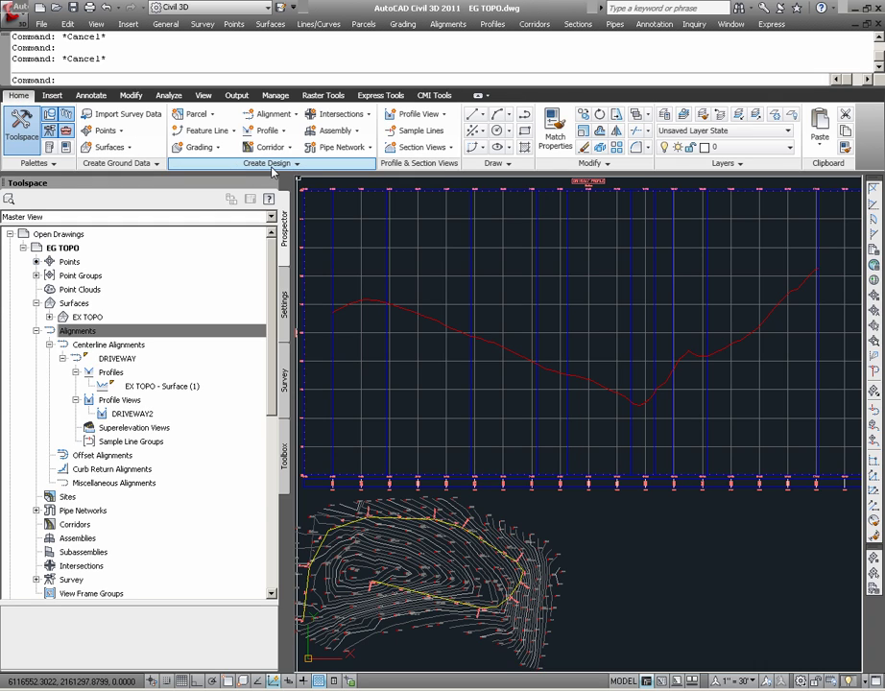
# Step: Start a layout profile with the Profile Creation Tools in the driveway profile view and name it DRIVEWAY CL FG
pyautogui.click(266, 130)
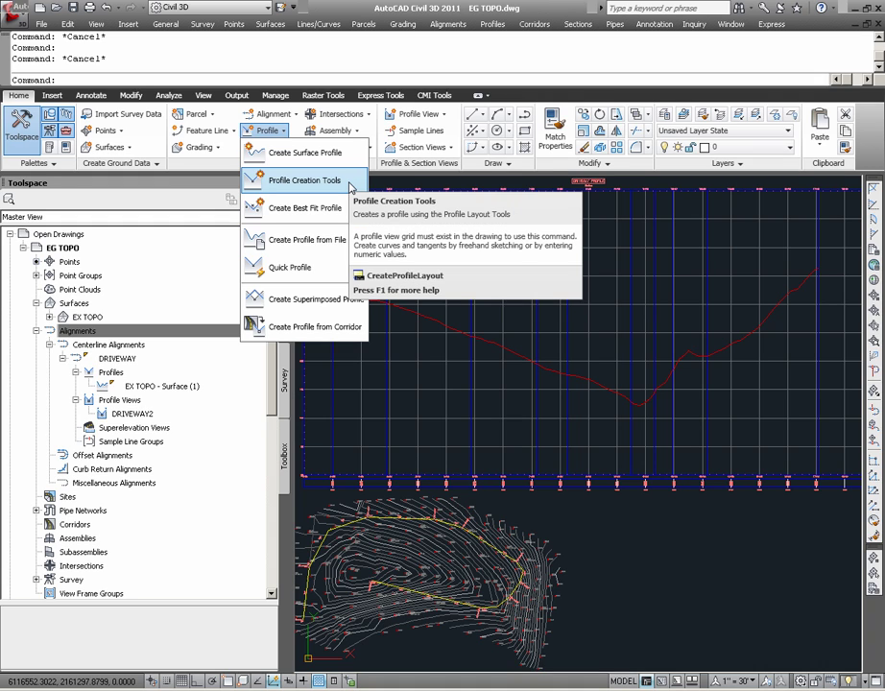
pyautogui.click(304, 181)
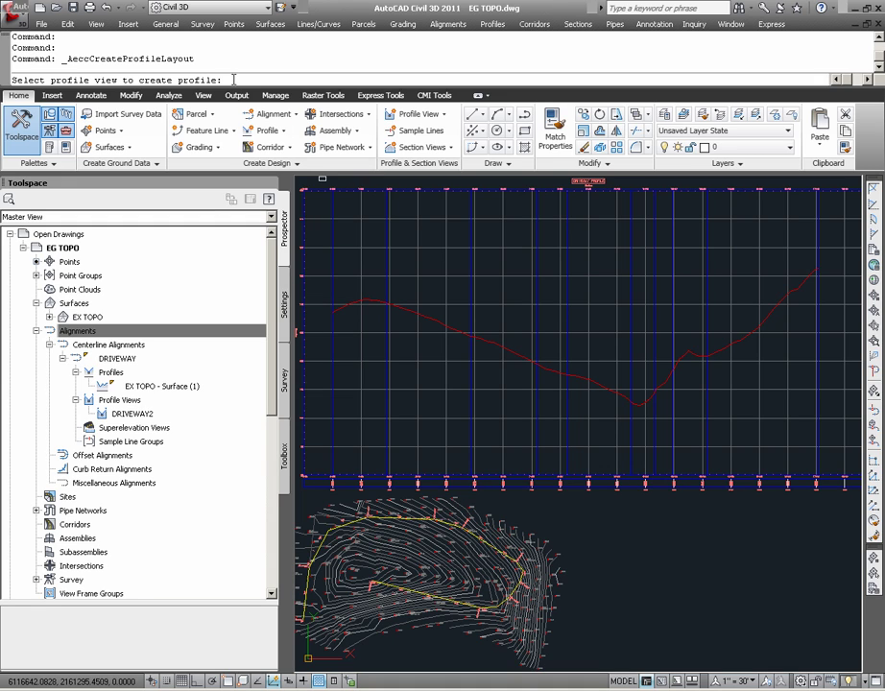
pyautogui.click(438, 249)
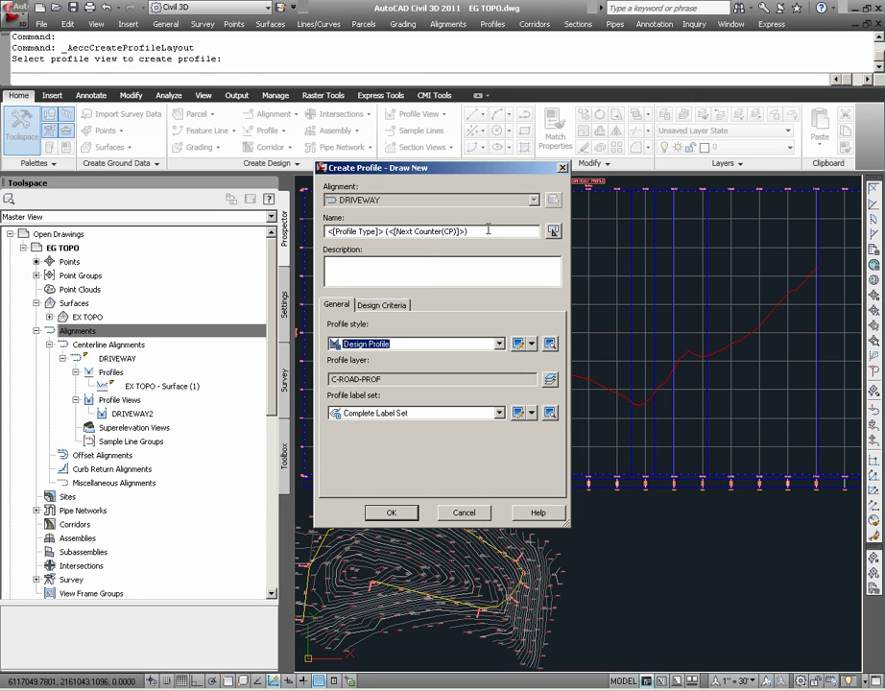
pyautogui.moveTo(488, 230); pyautogui.dragTo(311, 231)
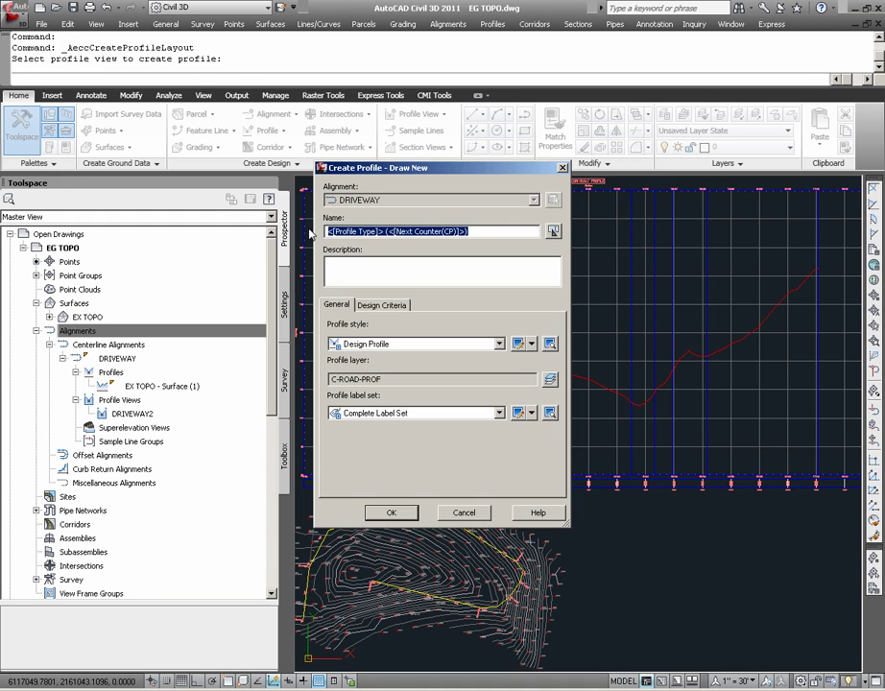
pyautogui.write('DRIVEWAY CL')
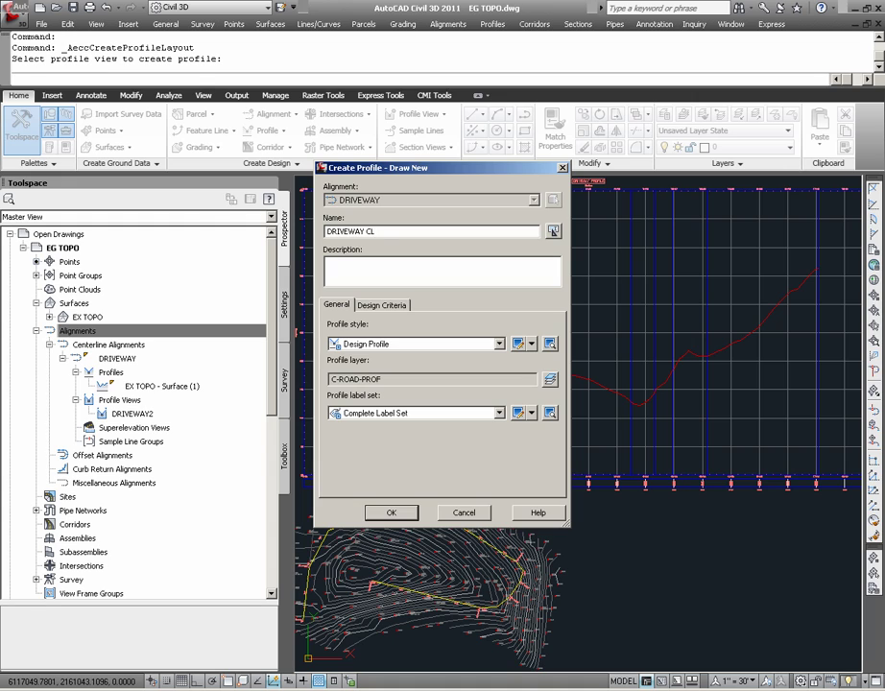
pyautogui.write(' FG')
# Step: Use the Design Profile style and the Complete Label Set, and create the new layout profile
pyautogui.click(479, 346)
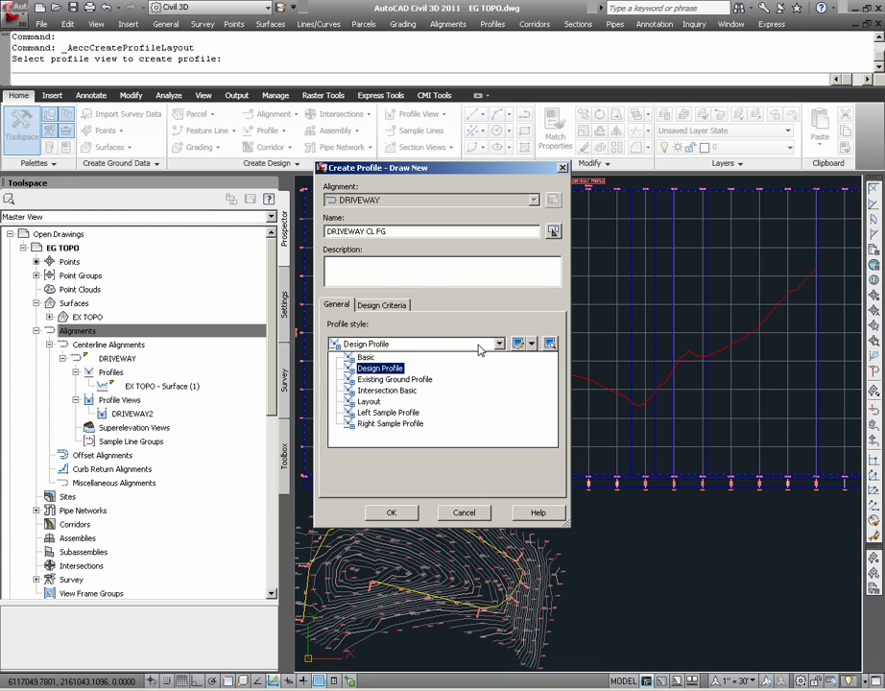
pyautogui.click(394, 373)
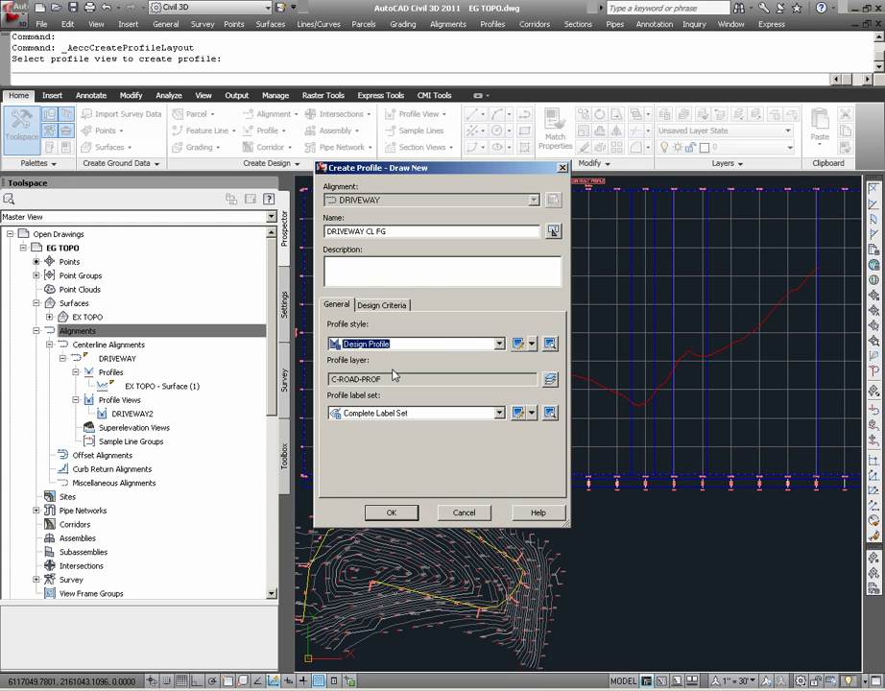
pyautogui.click(459, 420)
pyautogui.click(460, 417)
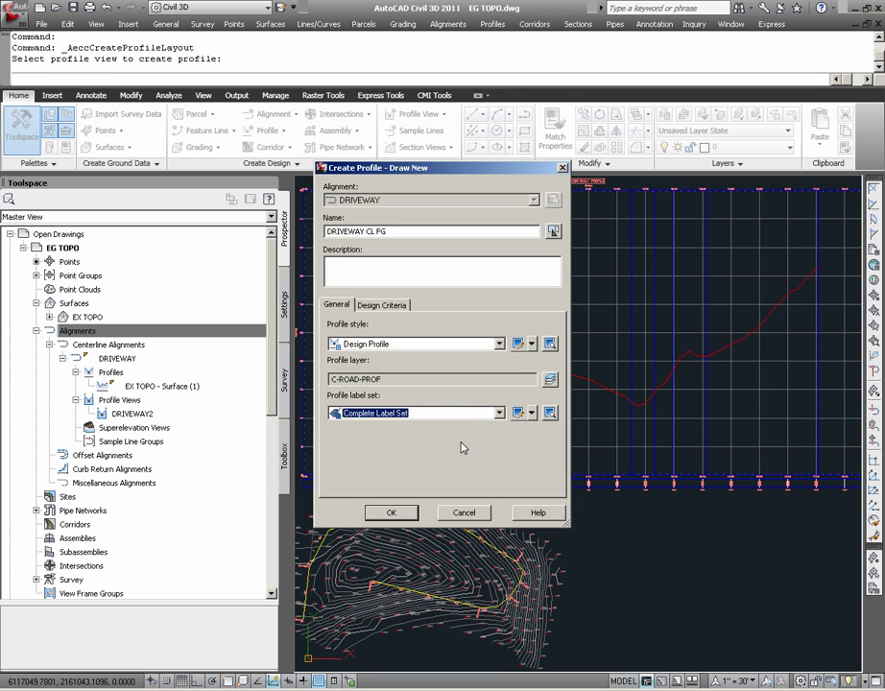
pyautogui.click(405, 516)
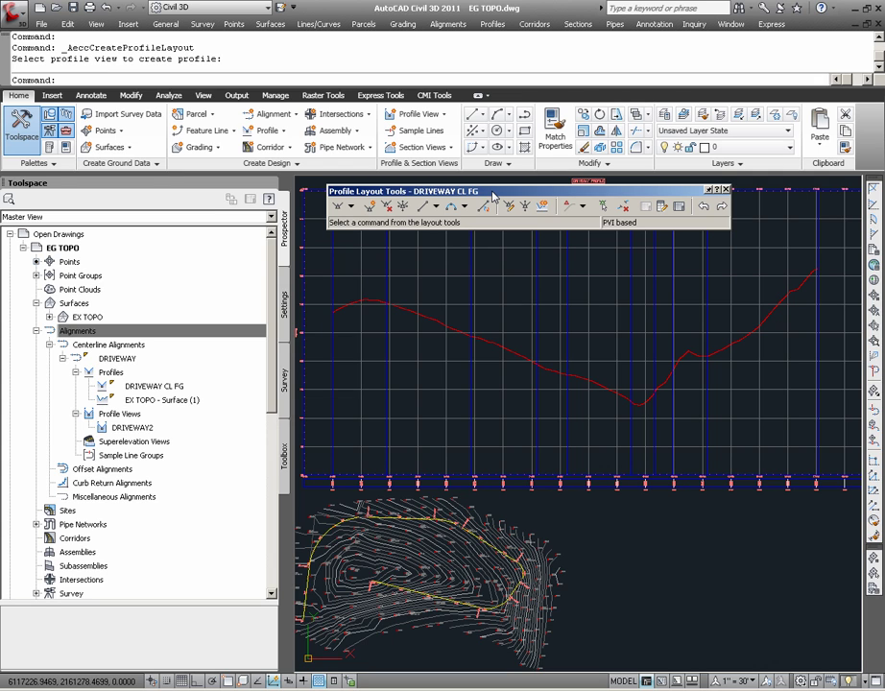
# Step: Start drawing tangents without curves, using a Nearest snap to place the first point at station 0+00, about elevation 139, above existing ground
pyautogui.scroll(-4, 585, 404)
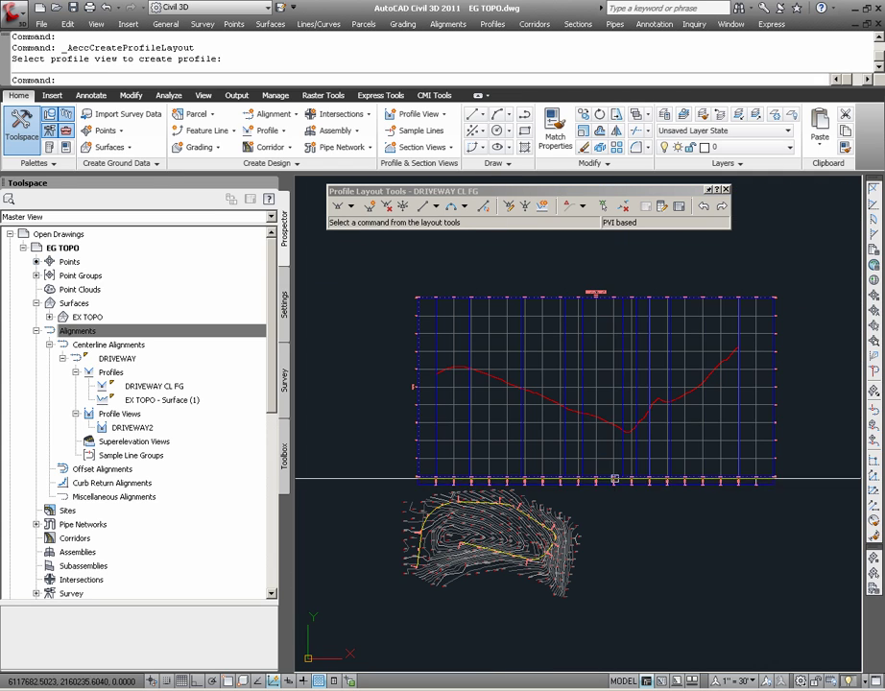
pyautogui.write('Z')
pyautogui.press('Return')
pyautogui.click(760, 326)
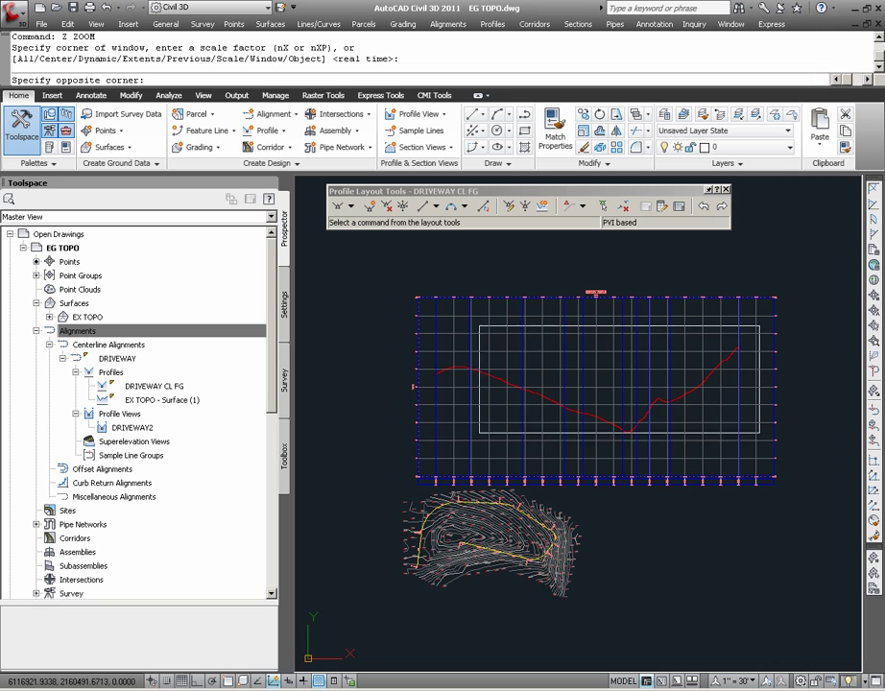
pyautogui.click(412, 440)
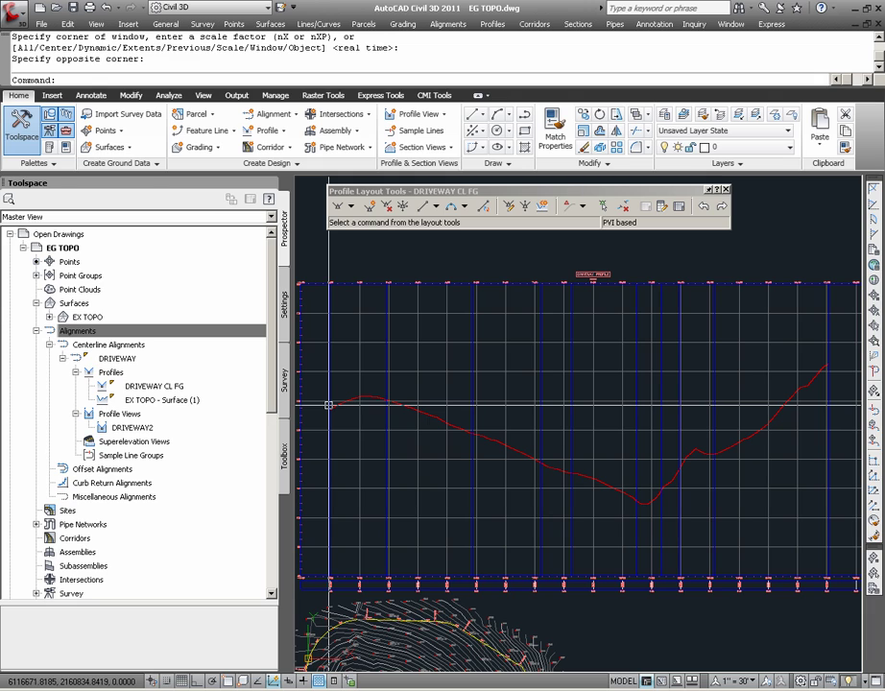
pyautogui.moveTo(328, 405)
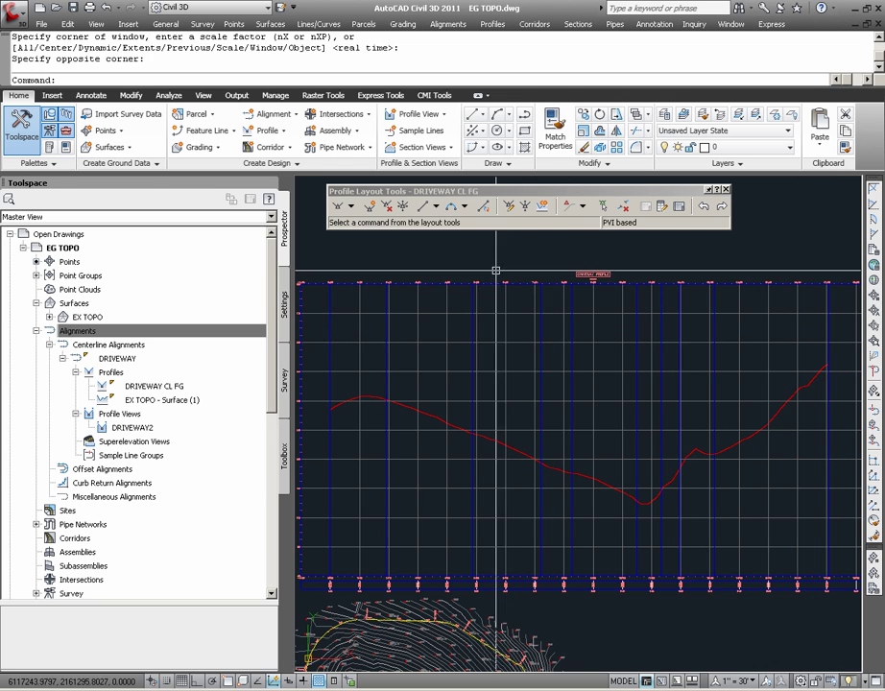
pyautogui.click(352, 207)
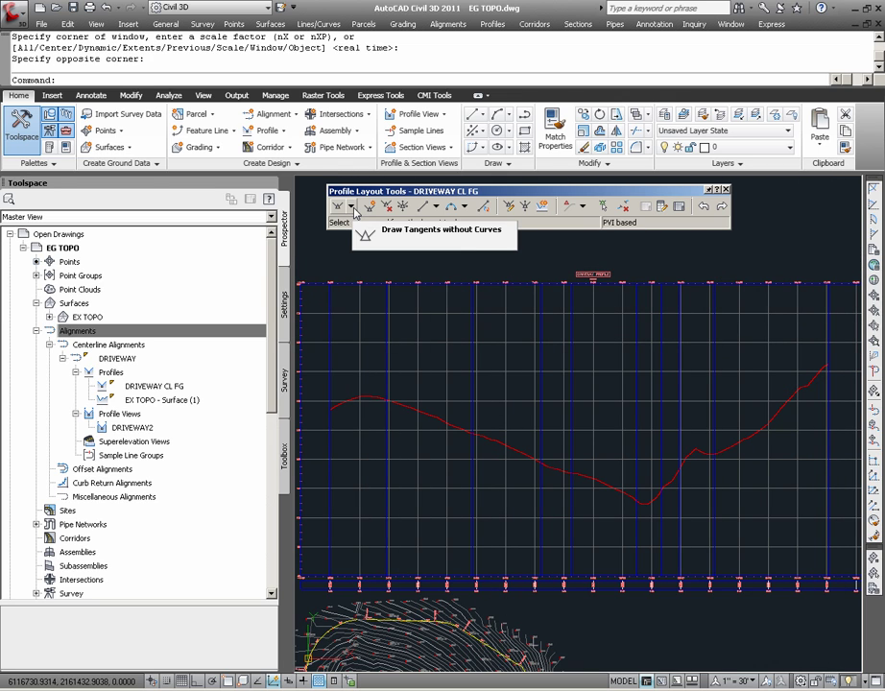
pyautogui.click(353, 208)
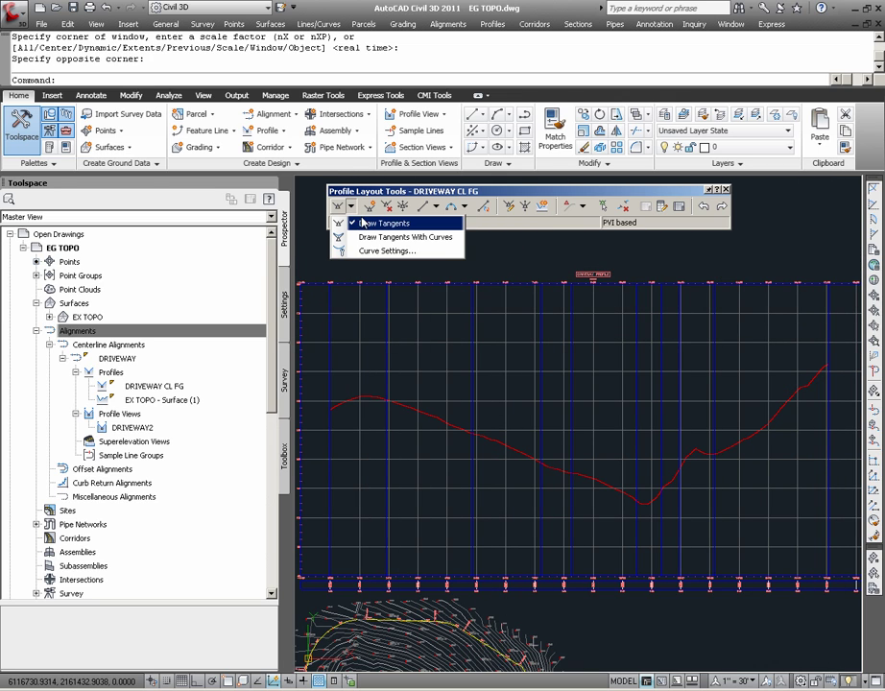
pyautogui.click(431, 230)
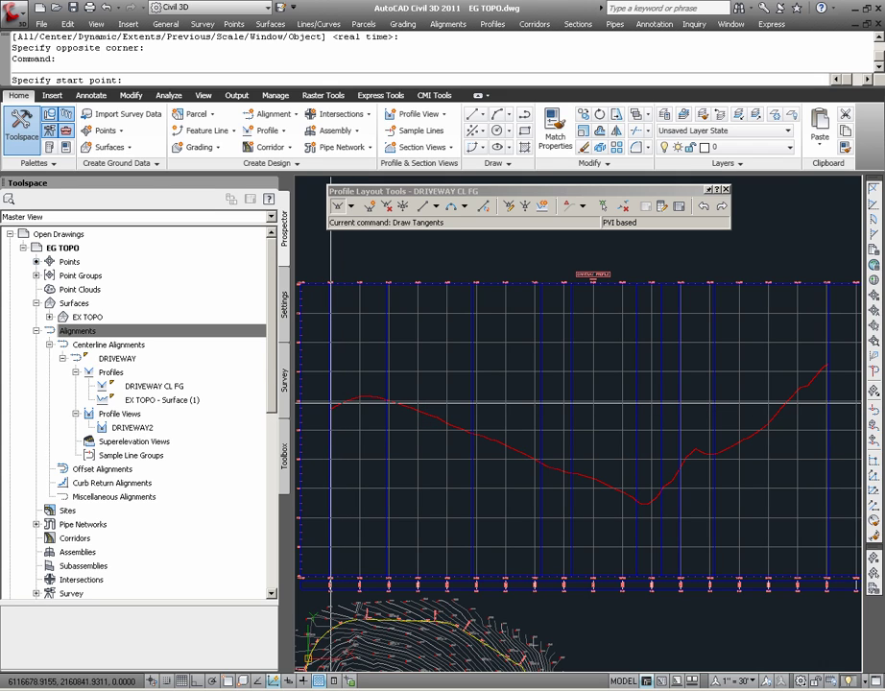
pyautogui.moveTo(331, 403)
pyautogui.write('NEA')
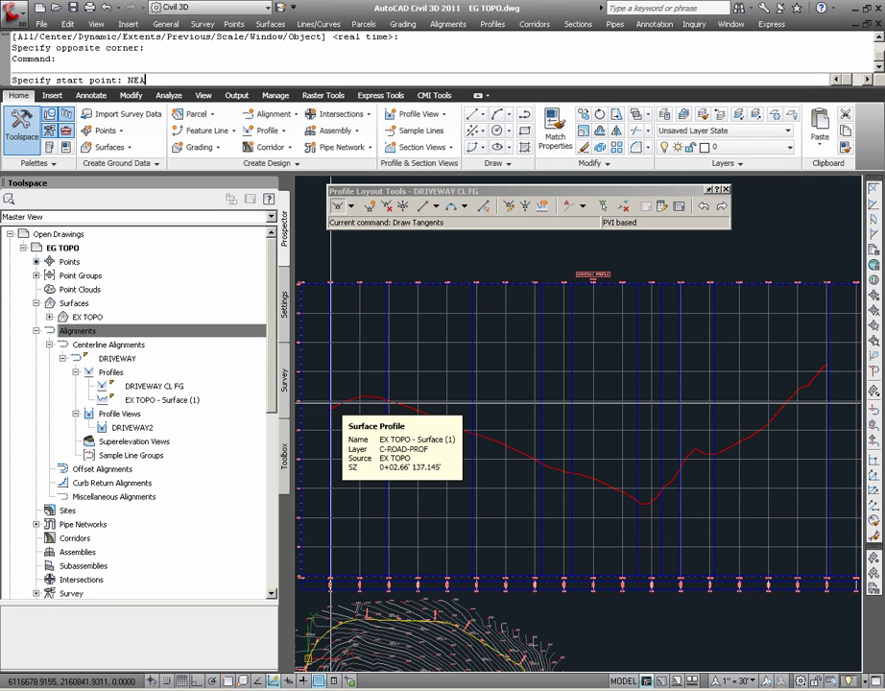
pyautogui.press('Return')
pyautogui.click(331, 403)
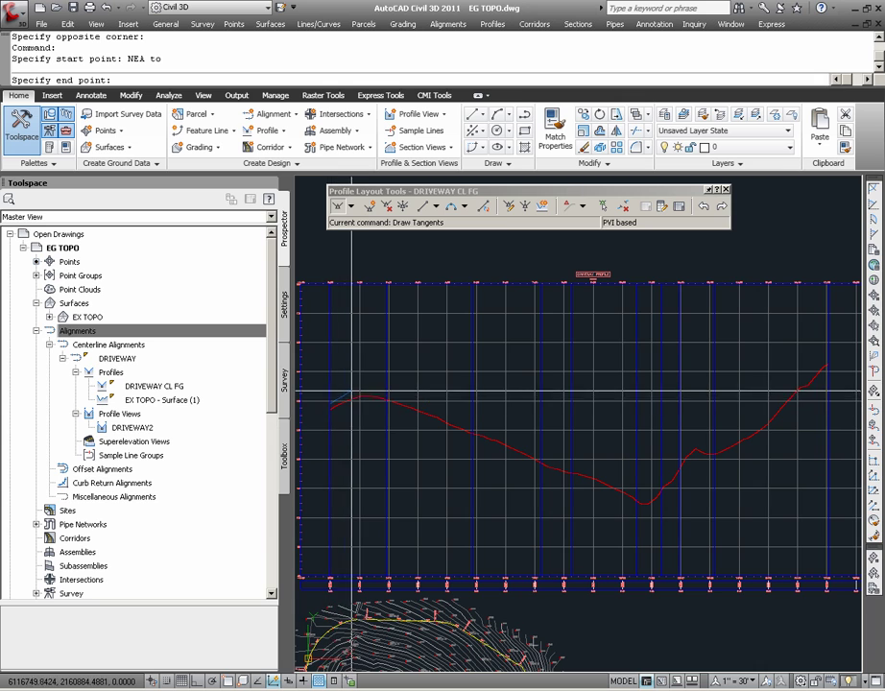
# Step: Draw tangents to a high point near station 1+40, elevation about 144.2, then the ground's low point, ending at the last station with a Nearest snap
pyautogui.click(439, 417)
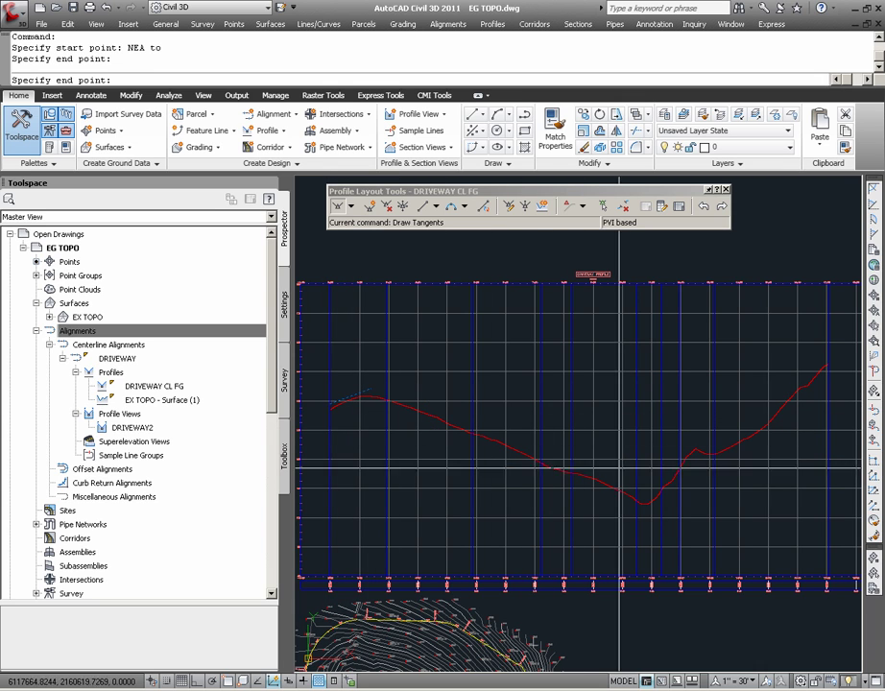
pyautogui.click(645, 496)
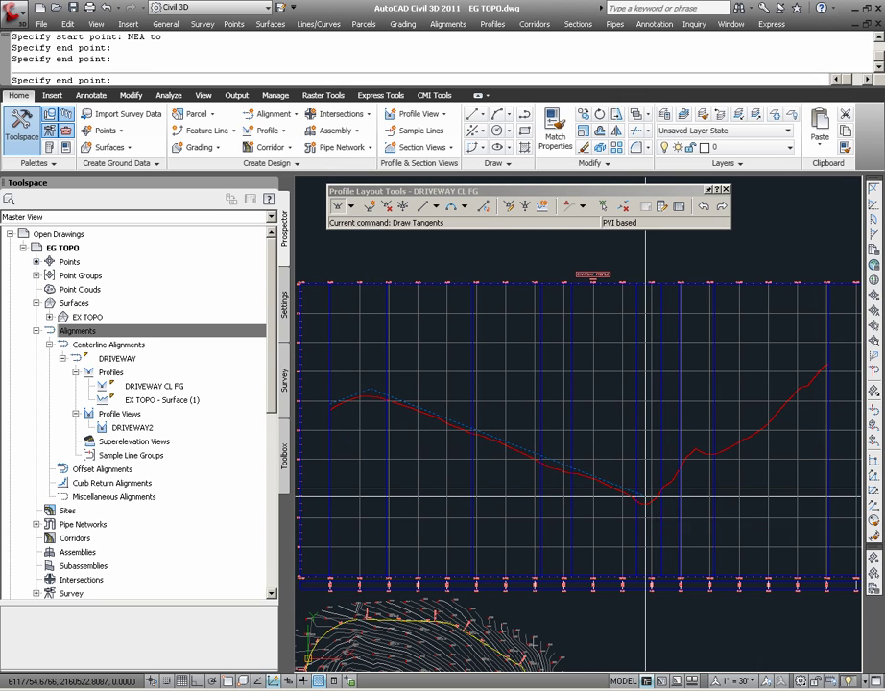
pyautogui.write('NEA')
pyautogui.press('Return')
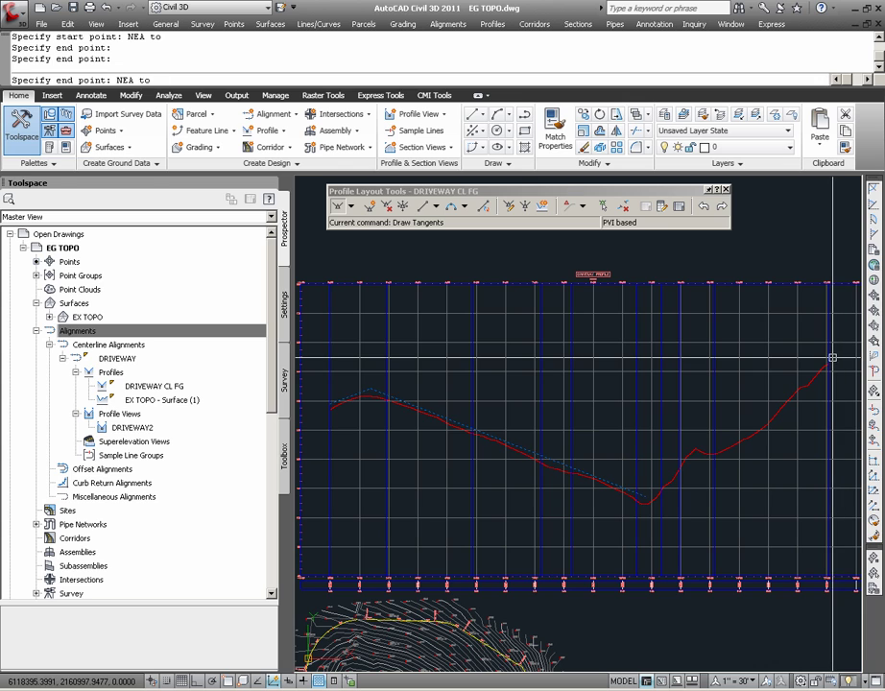
pyautogui.click(834, 357)
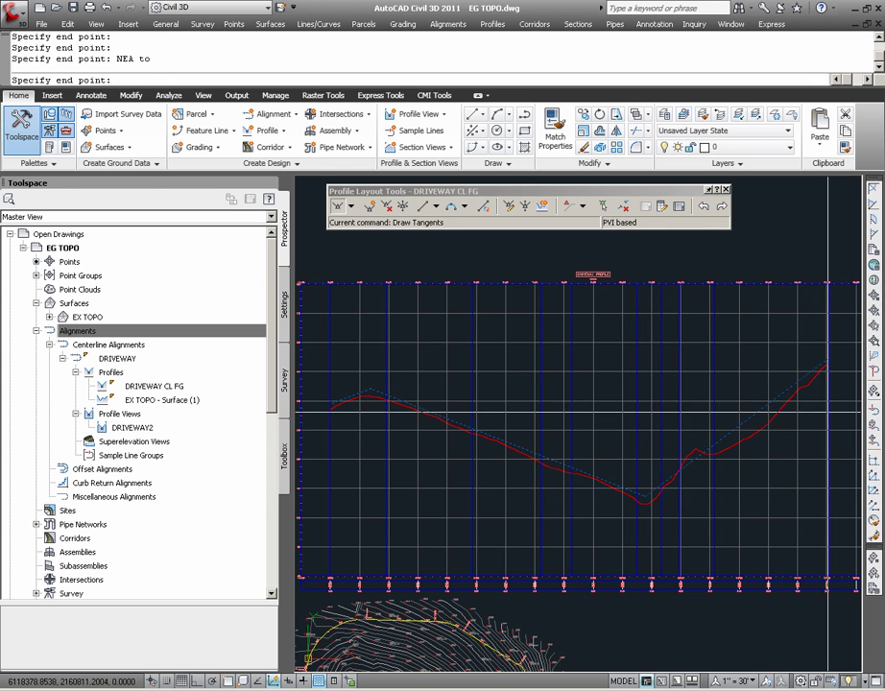
pyautogui.press('Return')
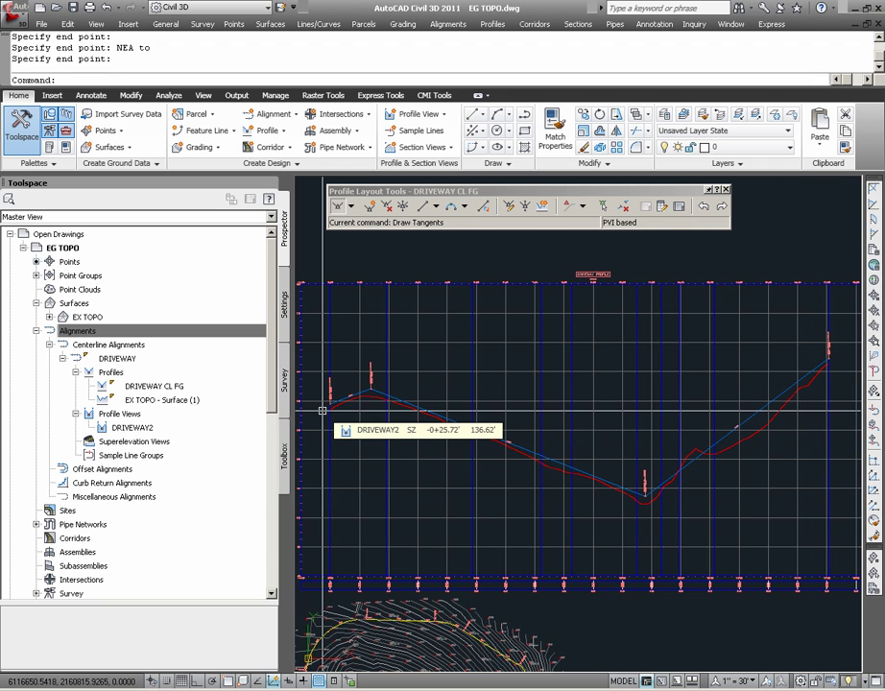
# Step: Examine the grade break and slope labels on the first tangent of the design profile, and its entry under the DRIVEWAY alignment
pyautogui.scroll(6, 322, 411)
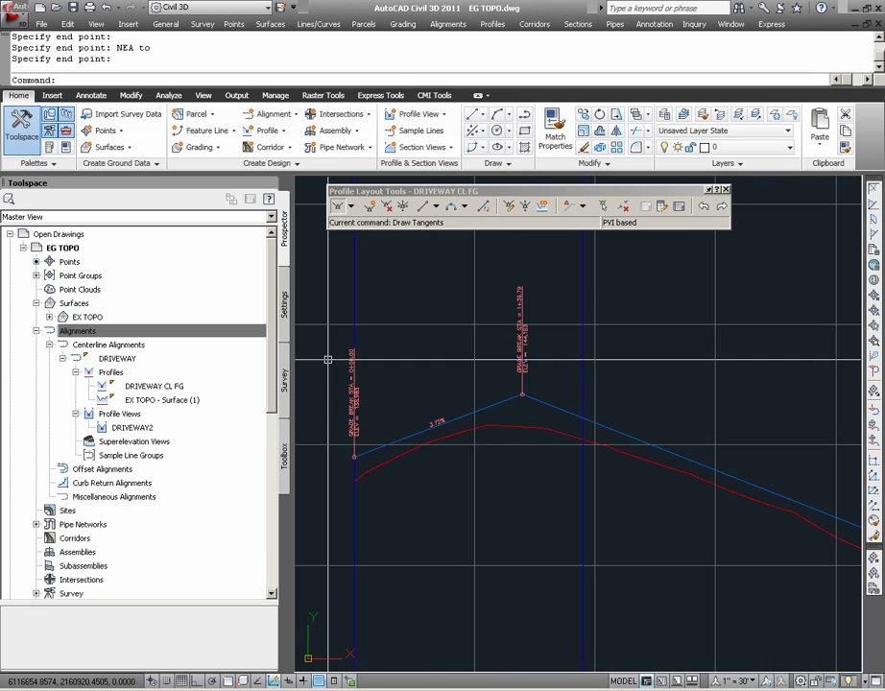
pyautogui.scroll(3, 333, 355)
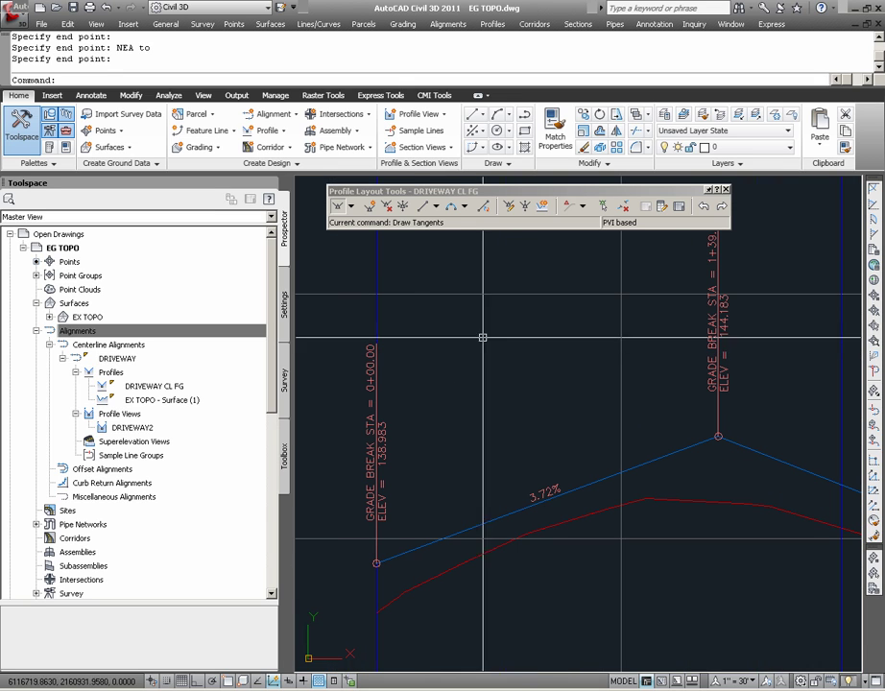
pyautogui.press('Return')
pyautogui.moveTo(529, 335)
pyautogui.mouseDown()
pyautogui.moveTo(519, 347)
pyautogui.moveTo(526, 382)
pyautogui.mouseUp()
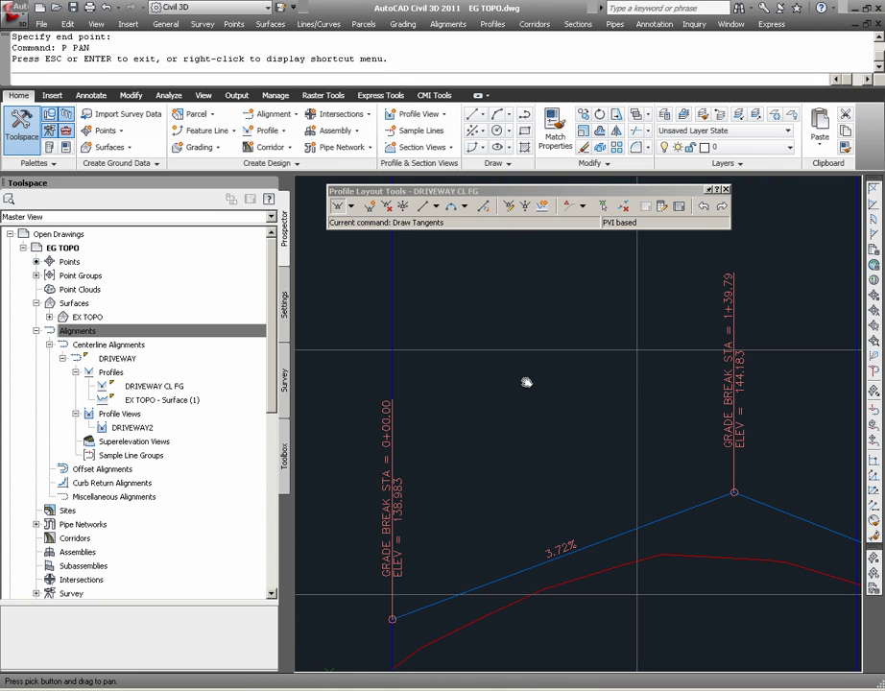
pyautogui.press('Escape')
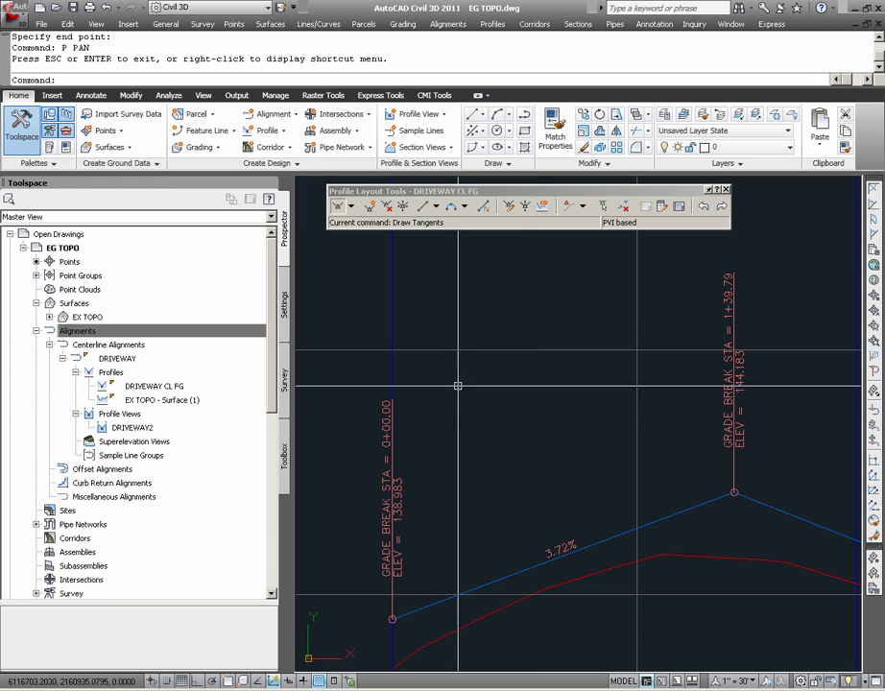
pyautogui.click(111, 335)
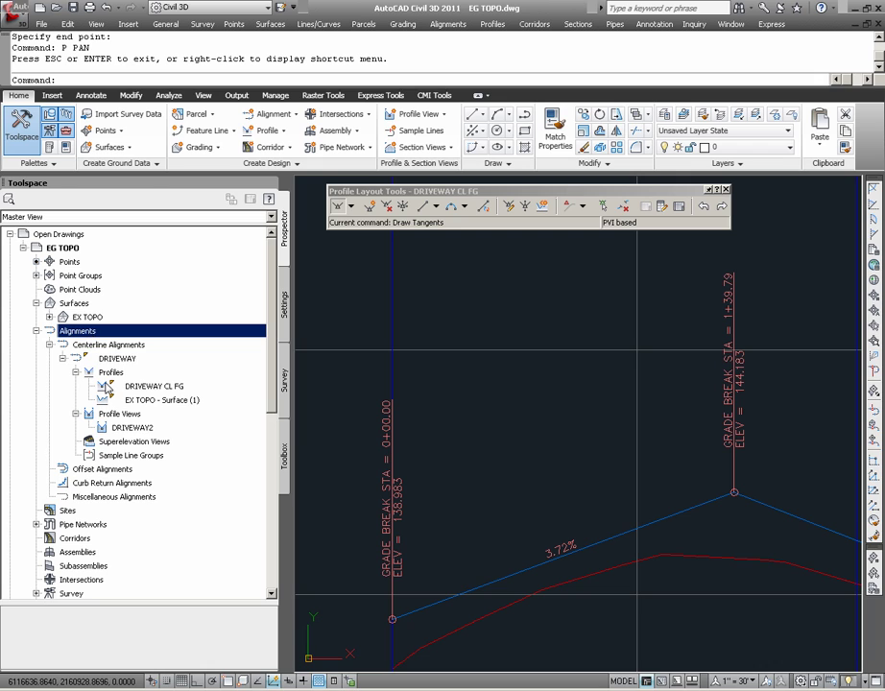
# Step: Add a Free Vertical Curve (Parameter) with a length of 200' between the two tangents meeting at the design profile's low point
pyautogui.click(111, 372)
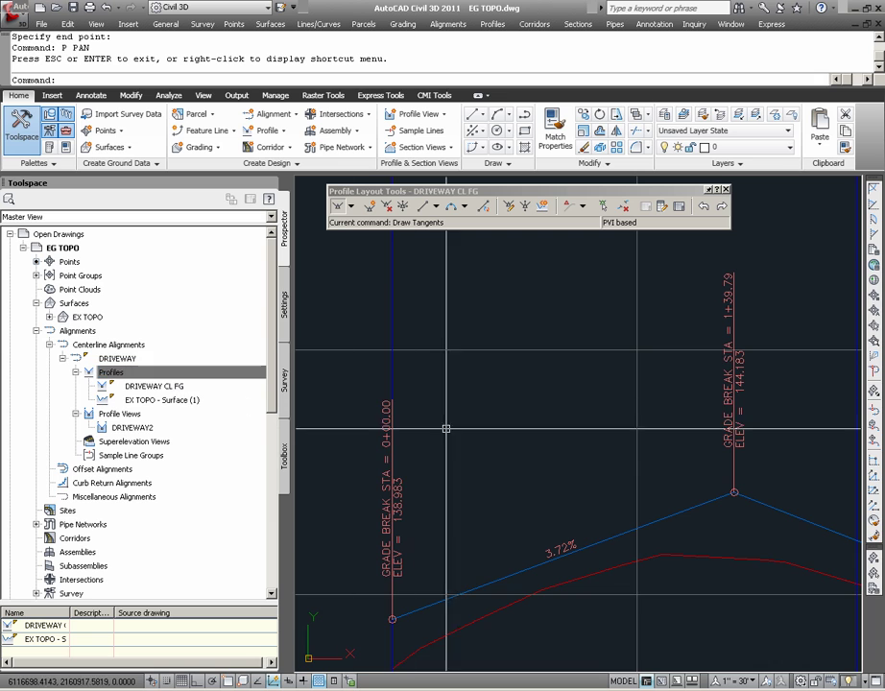
pyautogui.scroll(-5, 393, 432)
pyautogui.scroll(-2, 424, 431)
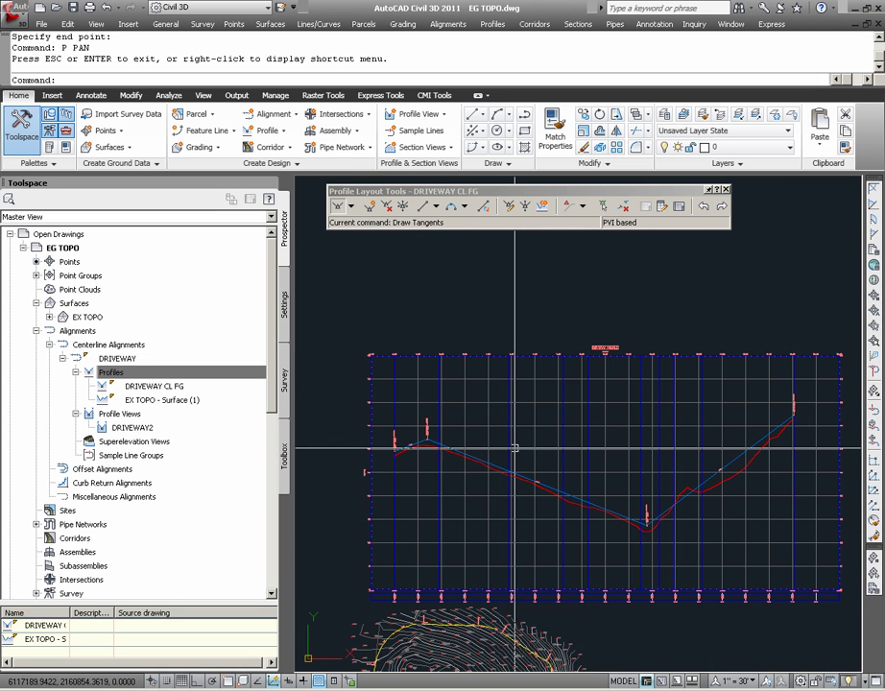
pyautogui.scroll(3, 498, 420)
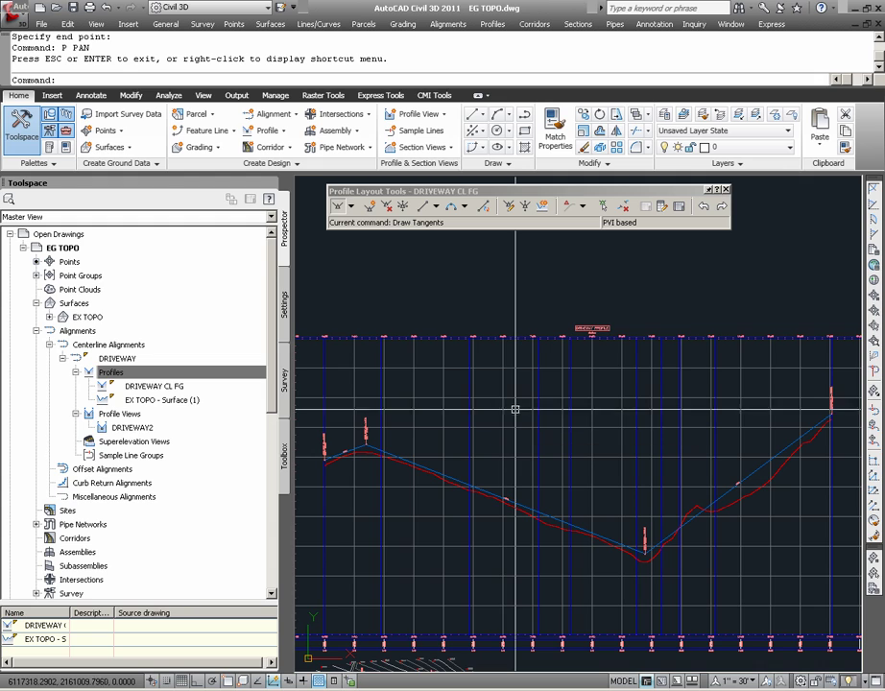
pyautogui.click(467, 209)
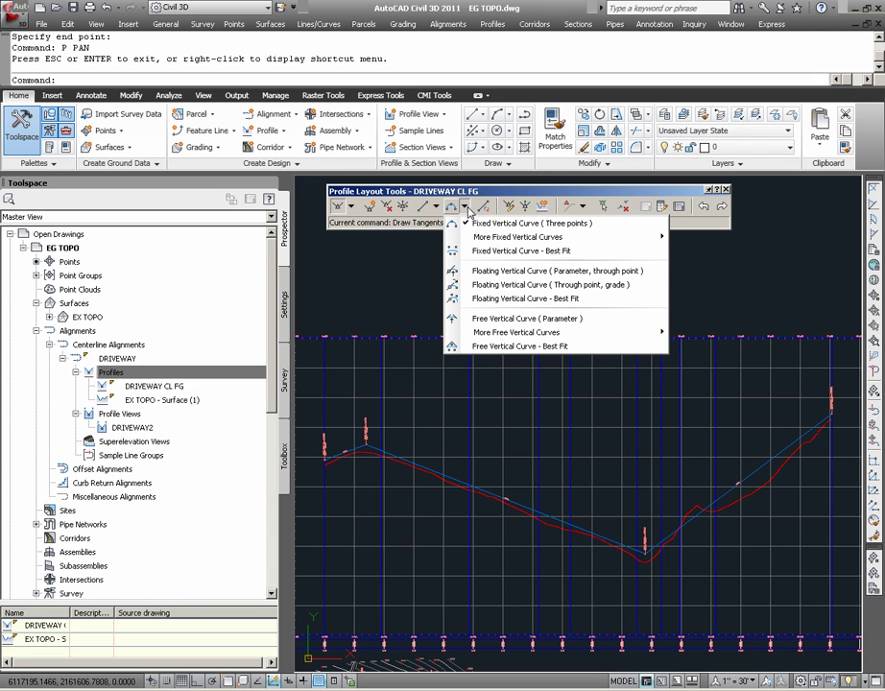
pyautogui.click(507, 319)
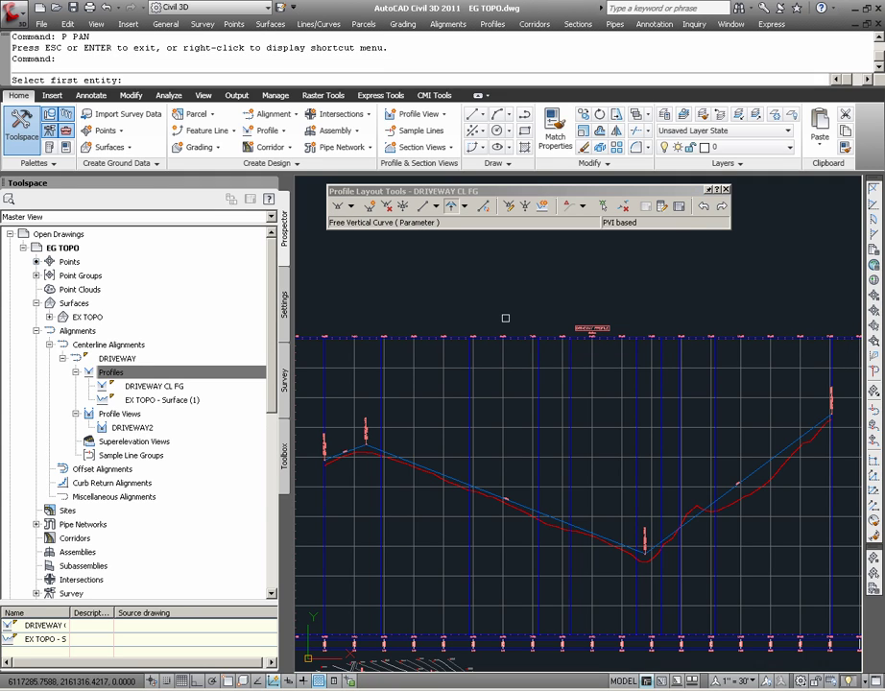
pyautogui.click(577, 525)
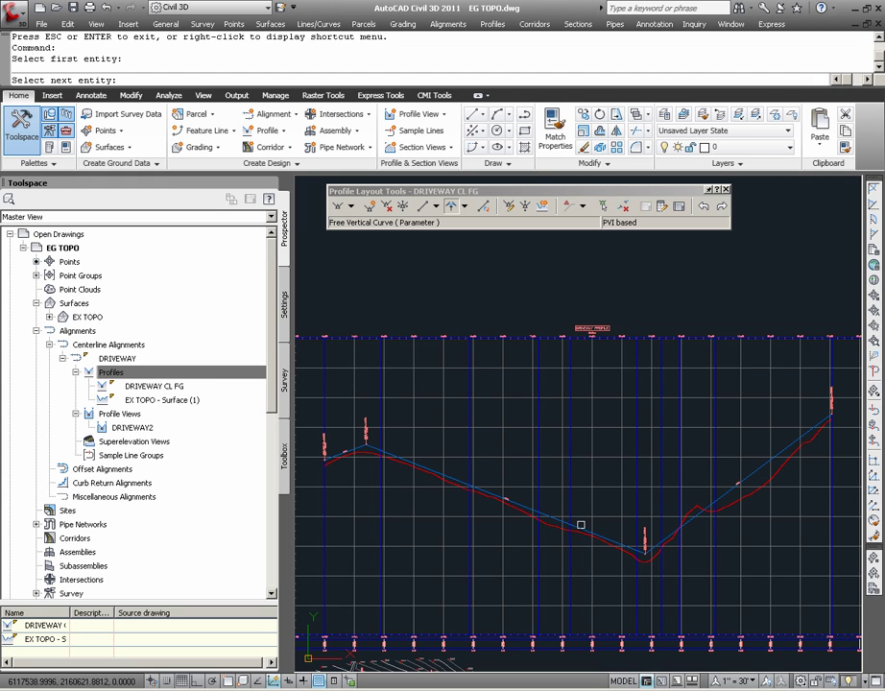
pyautogui.click(727, 489)
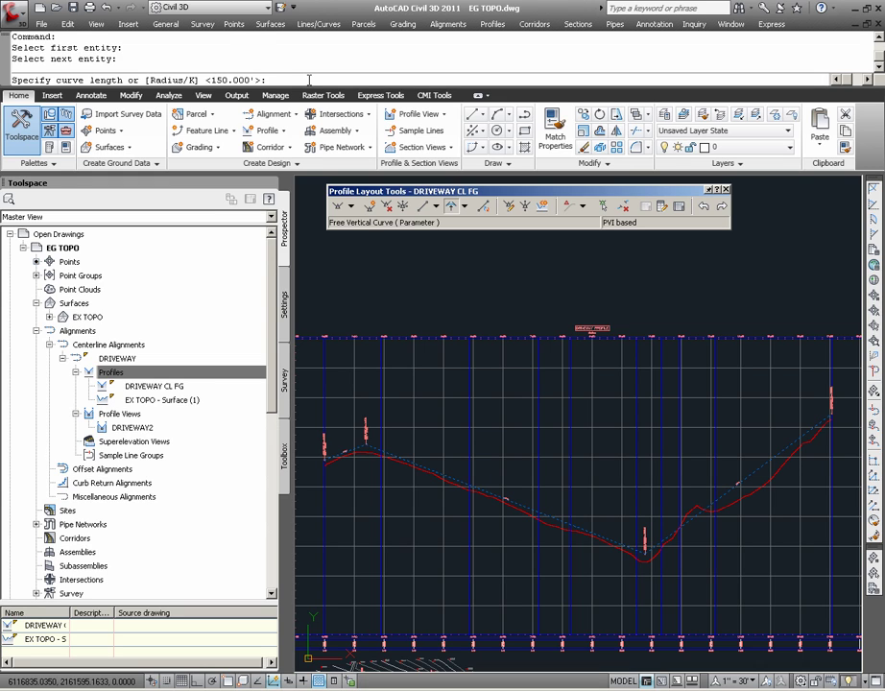
pyautogui.write('200')
pyautogui.press('Return')
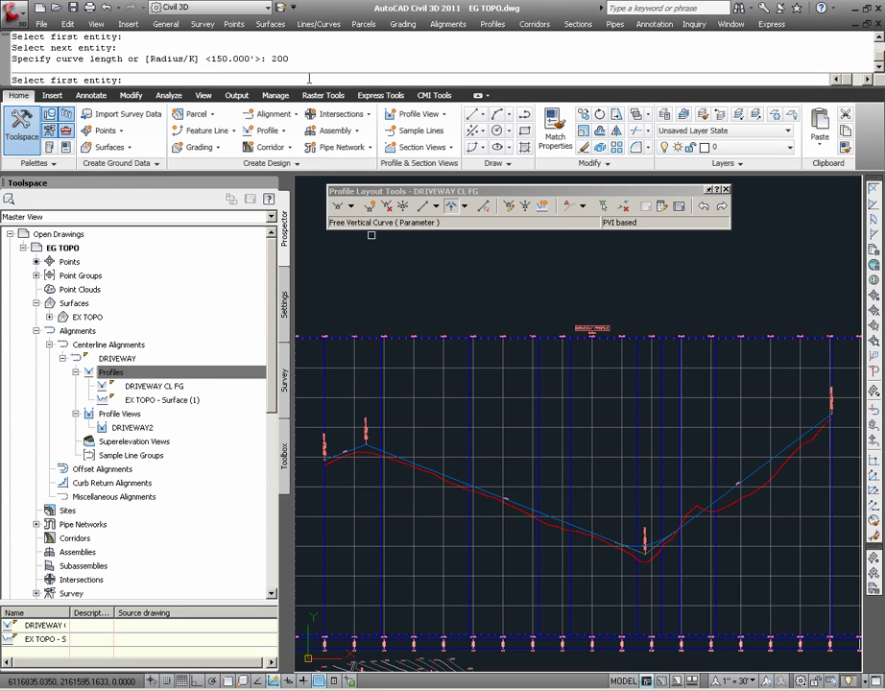
pyautogui.press('Return')
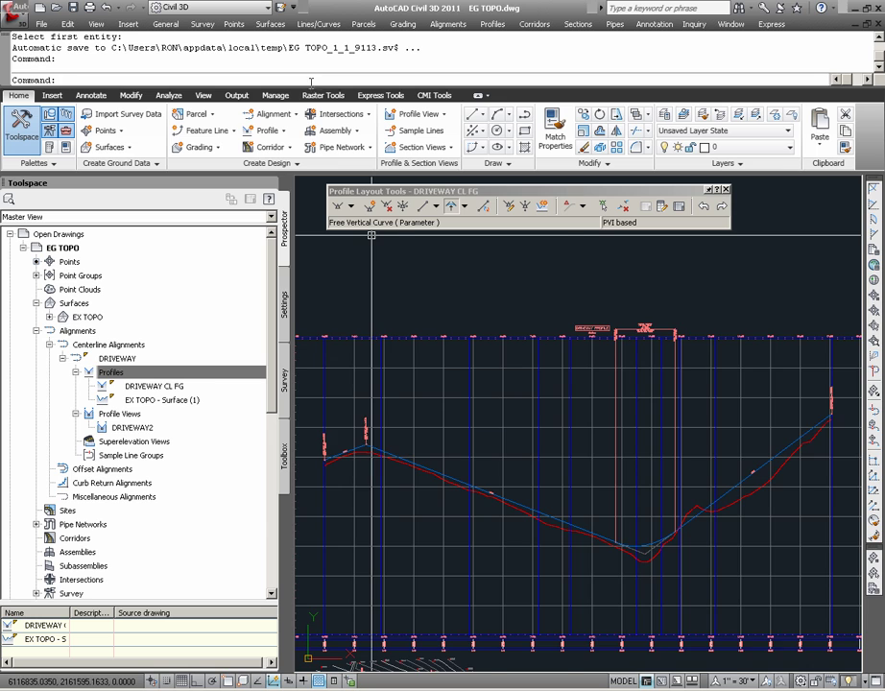
# Step: Move the sag curve's label group down so it sits just above the curve at the profile's low point
pyautogui.scroll(-1, 653, 554)
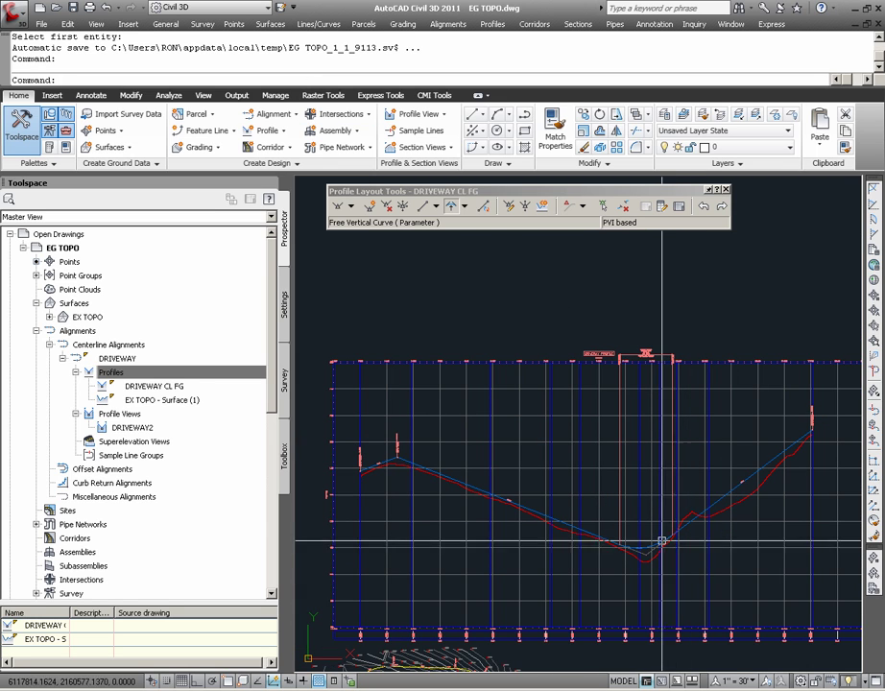
pyautogui.moveTo(584, 539)
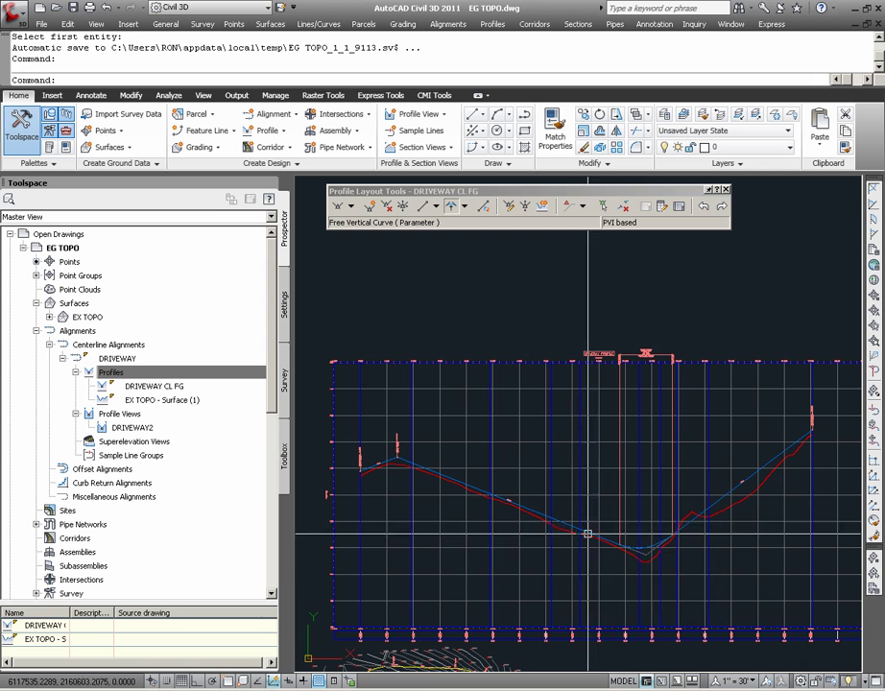
pyautogui.click(646, 359)
pyautogui.click(646, 548)
pyautogui.scroll(3, 649, 515)
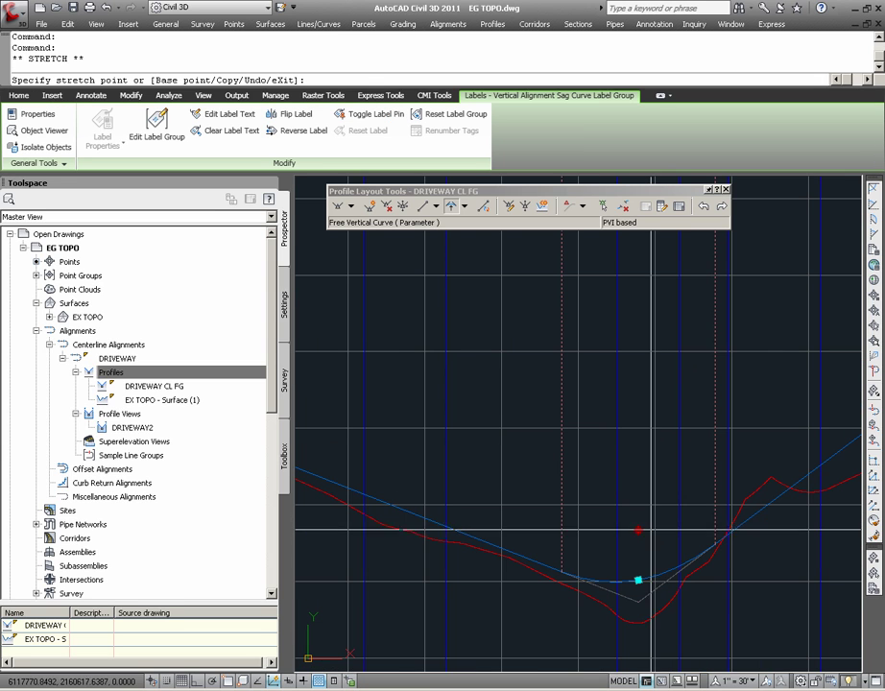
pyautogui.scroll(4, 634, 489)
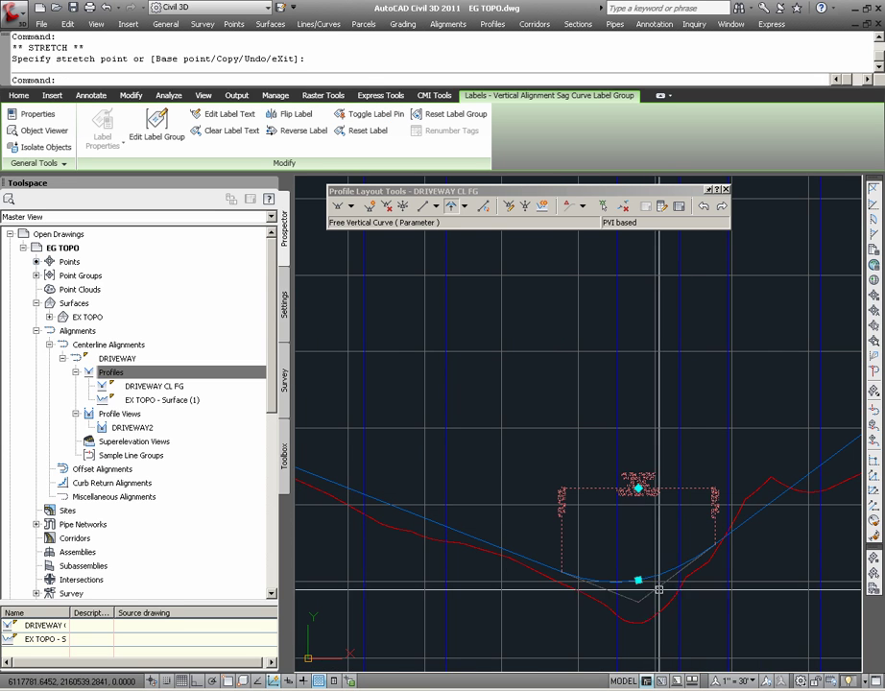
pyautogui.press('Escape')
# Step: Examine the sag curve label's PVI, K value, curve length and low point data, and the whole profile view
pyautogui.write('z')
pyautogui.press('Return')
pyautogui.click(817, 280)
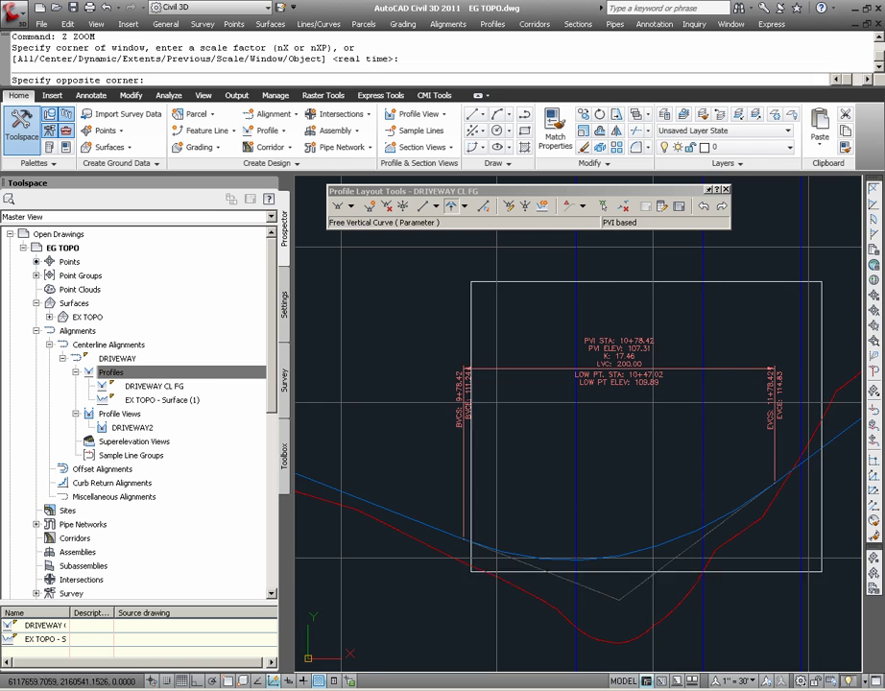
pyautogui.click(397, 622)
pyautogui.scroll(-6, 588, 508)
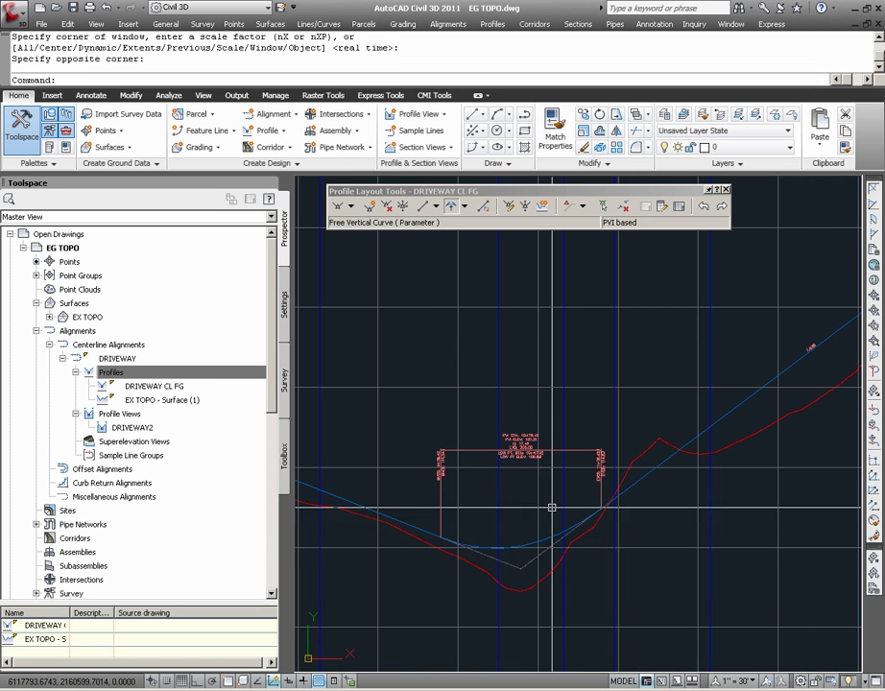
pyautogui.scroll(1, 576, 494)
pyautogui.scroll(-2, 518, 508)
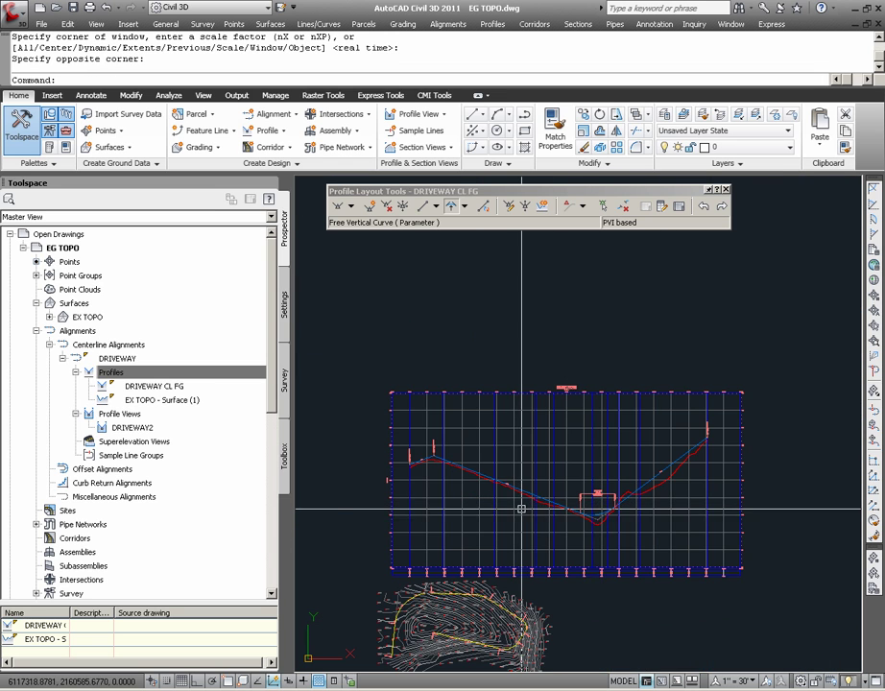
pyautogui.scroll(1, 527, 506)
pyautogui.scroll(-1, 532, 507)
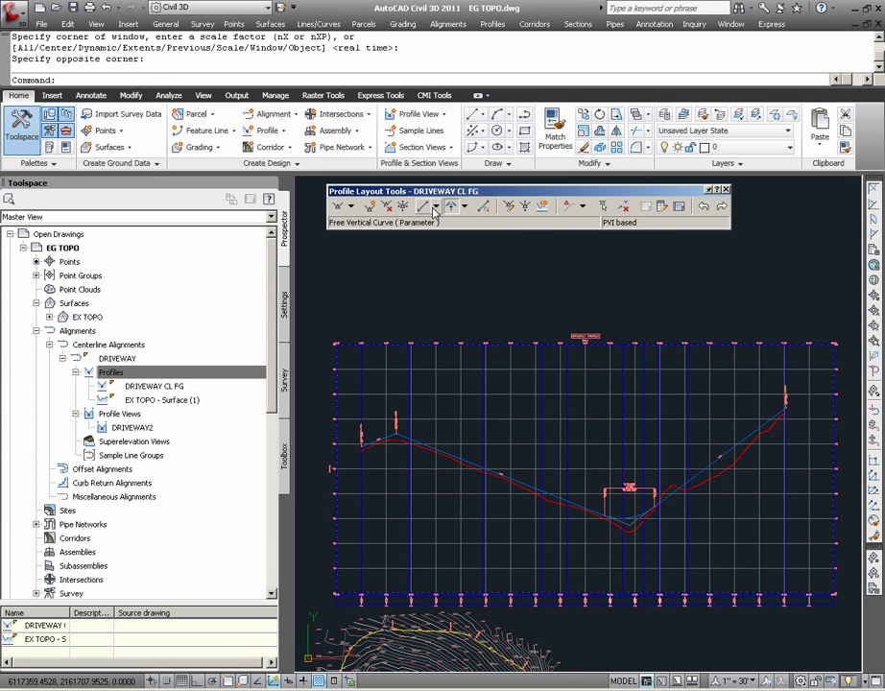
# Step: Set the sag curve's profile curve length to 250' in the profile entities table, and close the table
pyautogui.click(678, 208)
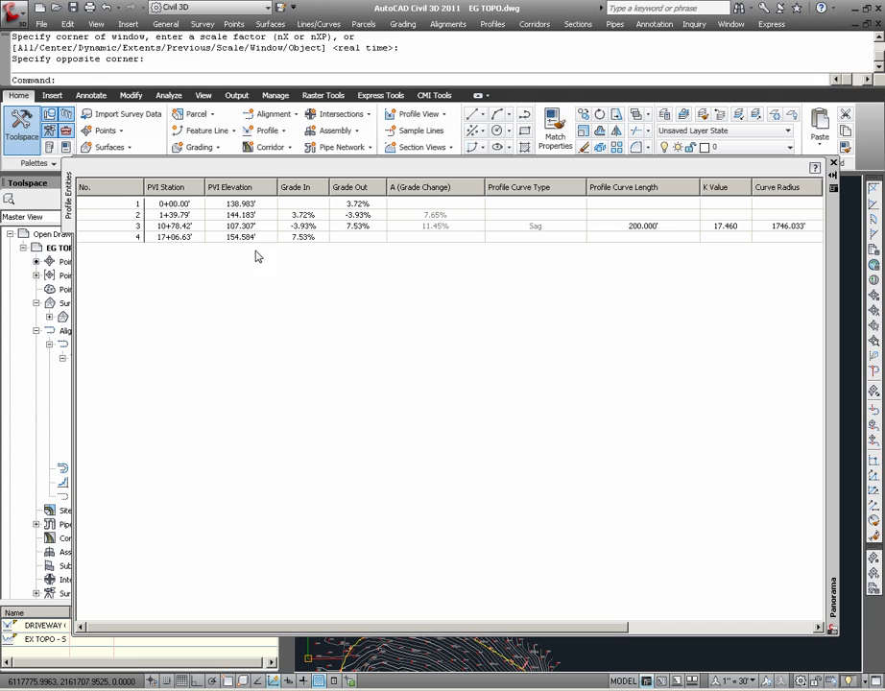
pyautogui.click(188, 240)
pyautogui.doubleClick(191, 228)
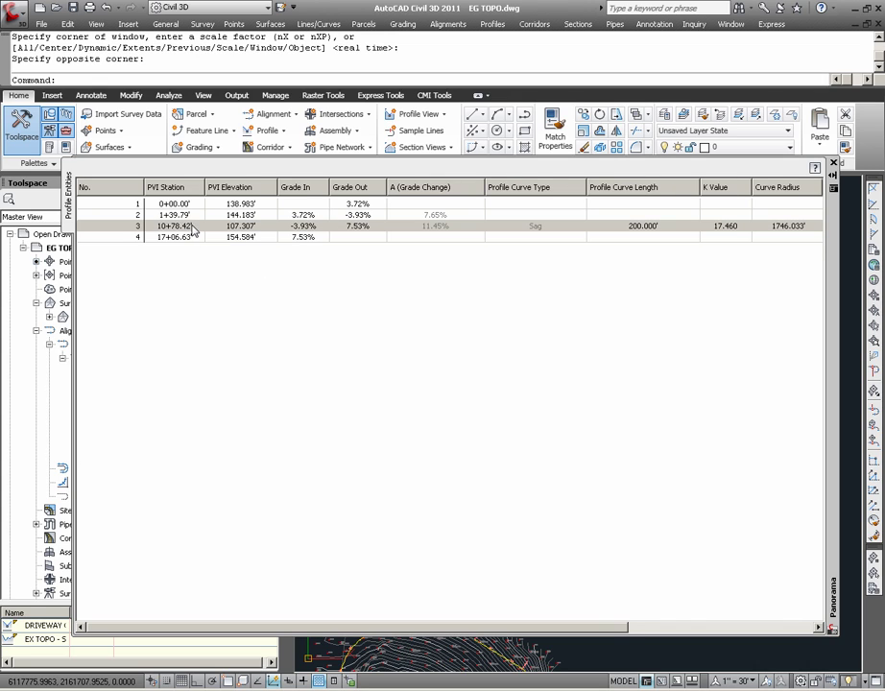
pyautogui.press('Return')
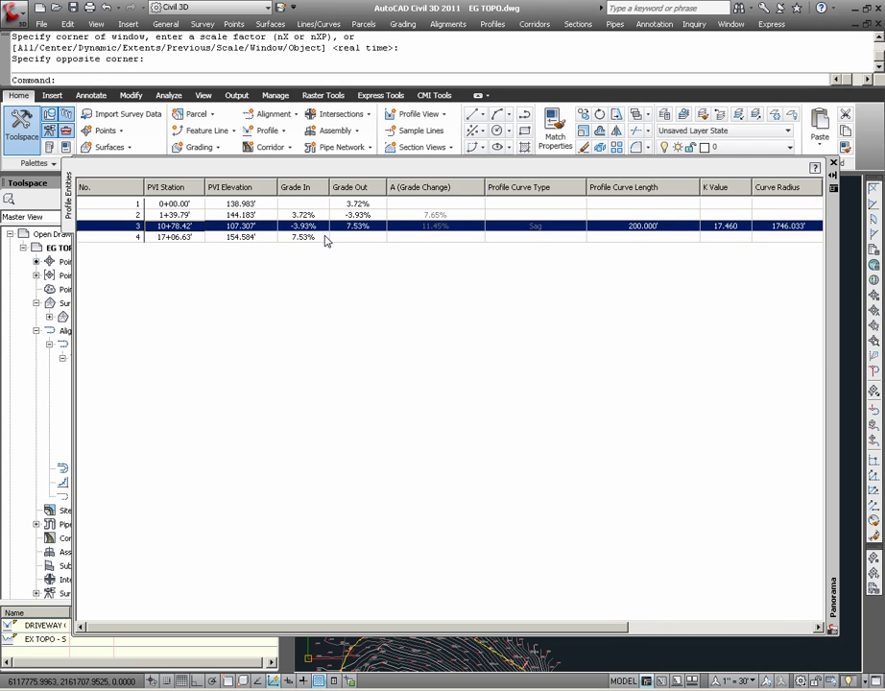
pyautogui.doubleClick(674, 228)
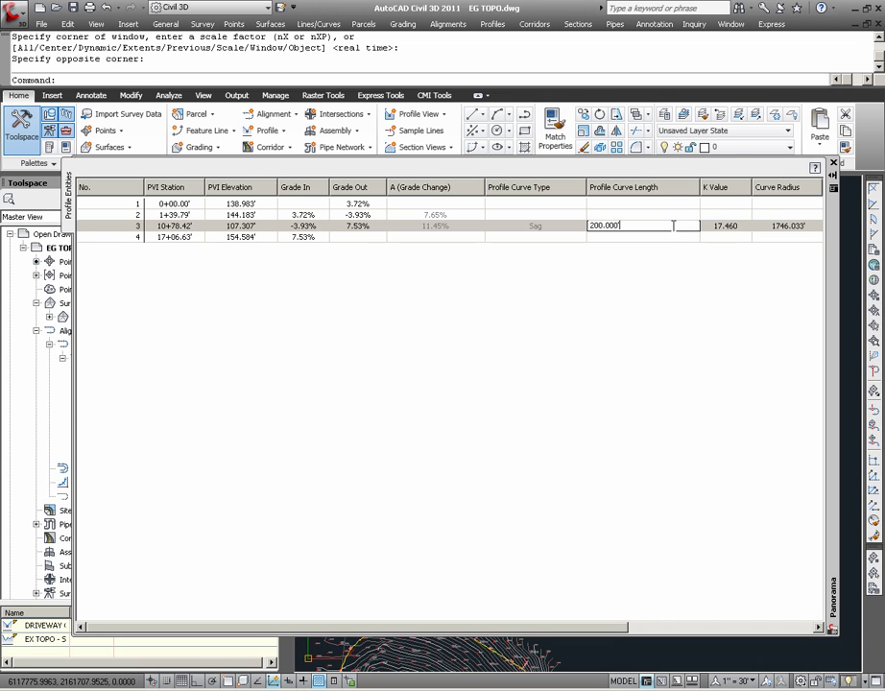
pyautogui.doubleClick(674, 225)
pyautogui.write('250')
pyautogui.press('Return')
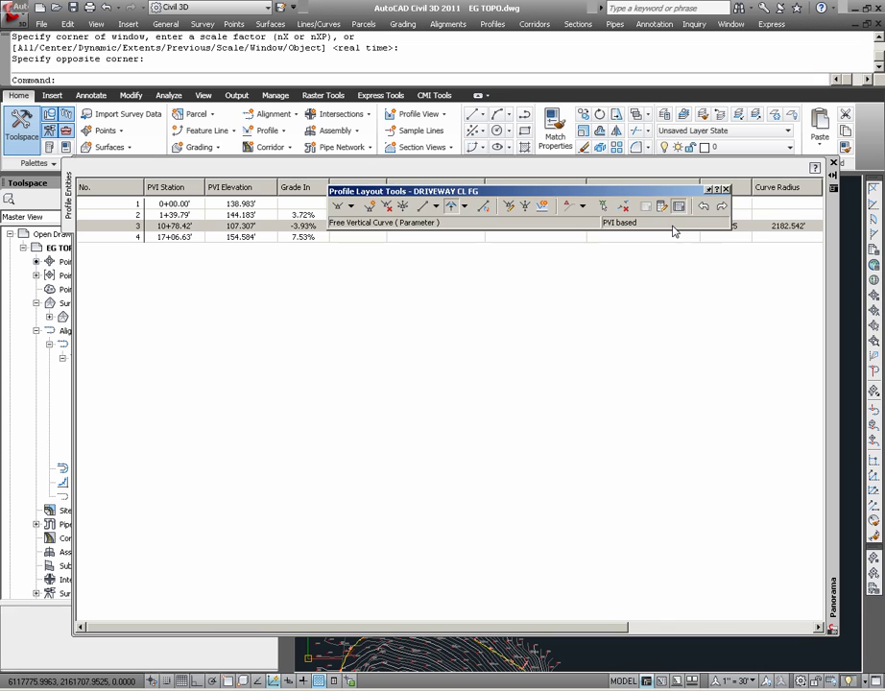
pyautogui.click(833, 165)
# Step: Check the edited sag curve in the profile view, reading its label for curve length, K value and low point
pyautogui.write('z')
pyautogui.press('Return')
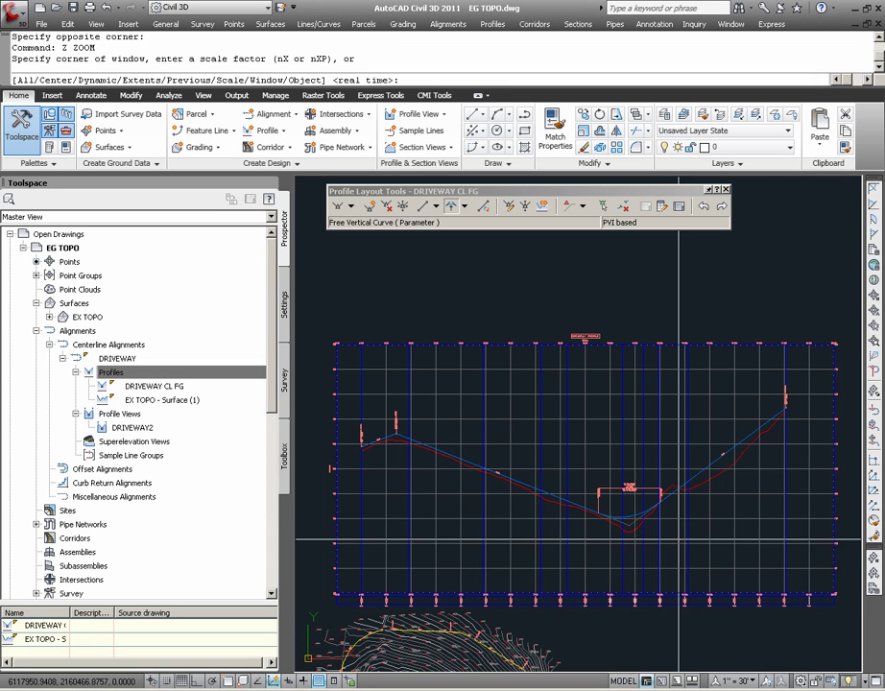
pyautogui.click(679, 541)
pyautogui.click(592, 473)
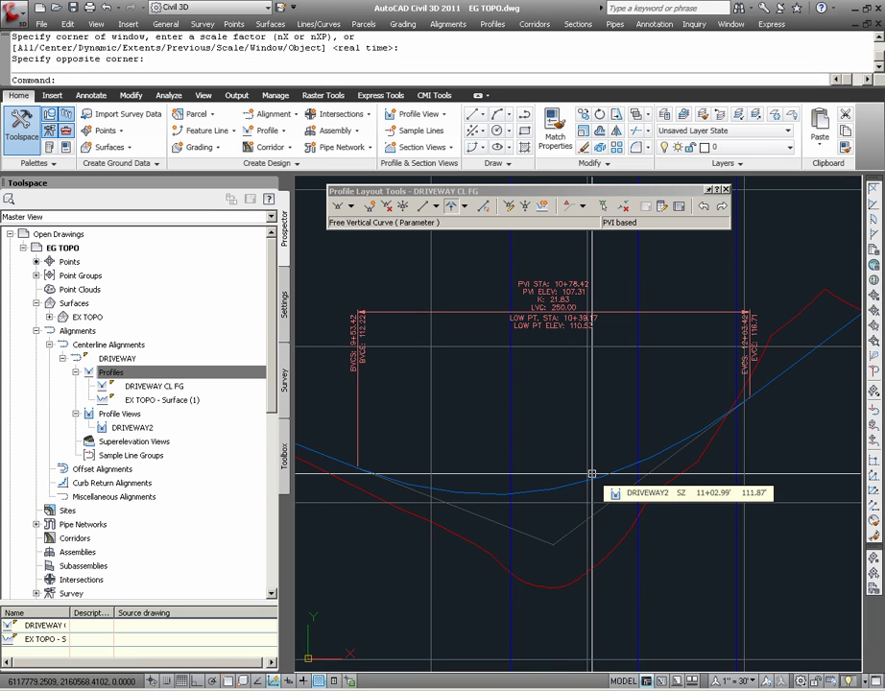
pyautogui.scroll(5, 541, 298)
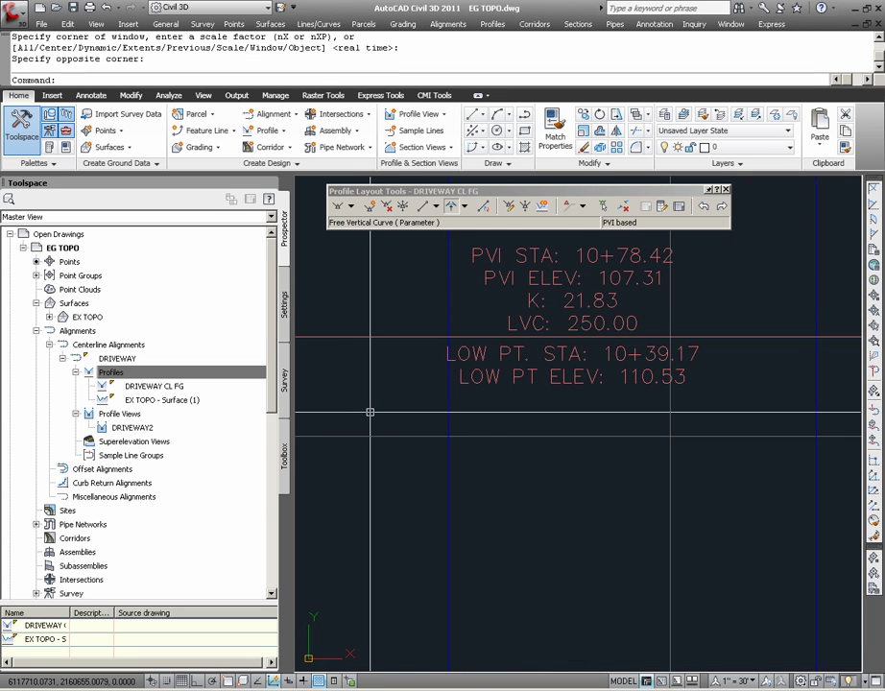
pyautogui.scroll(-6, 518, 492)
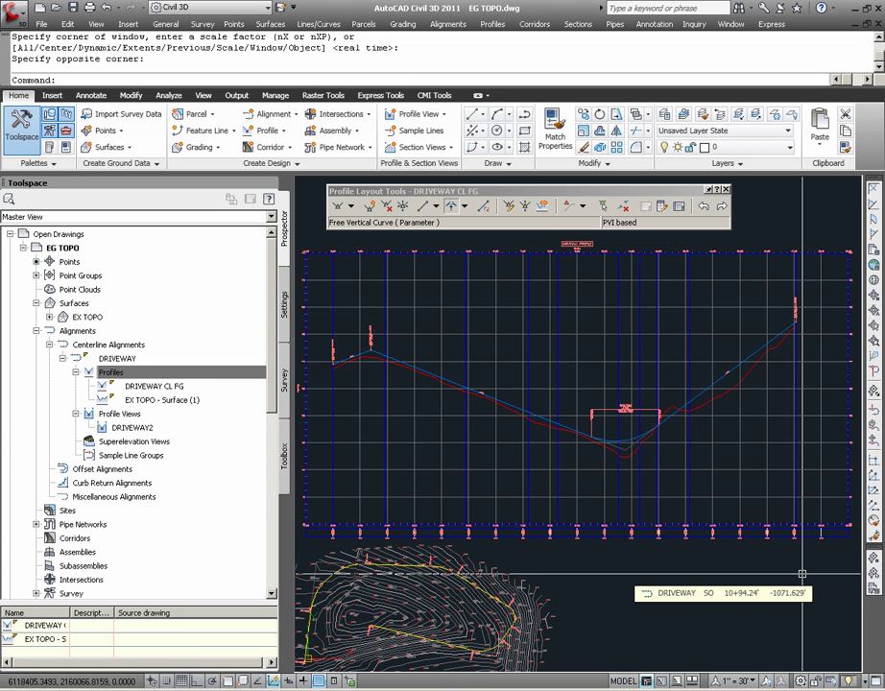
# Step: Examine the information, vertical scale, vertical exaggeration and view direction settings of the profile view's Major Grids and HGP style, and cancel the dialog
pyautogui.click(688, 482)
pyautogui.click(688, 523)
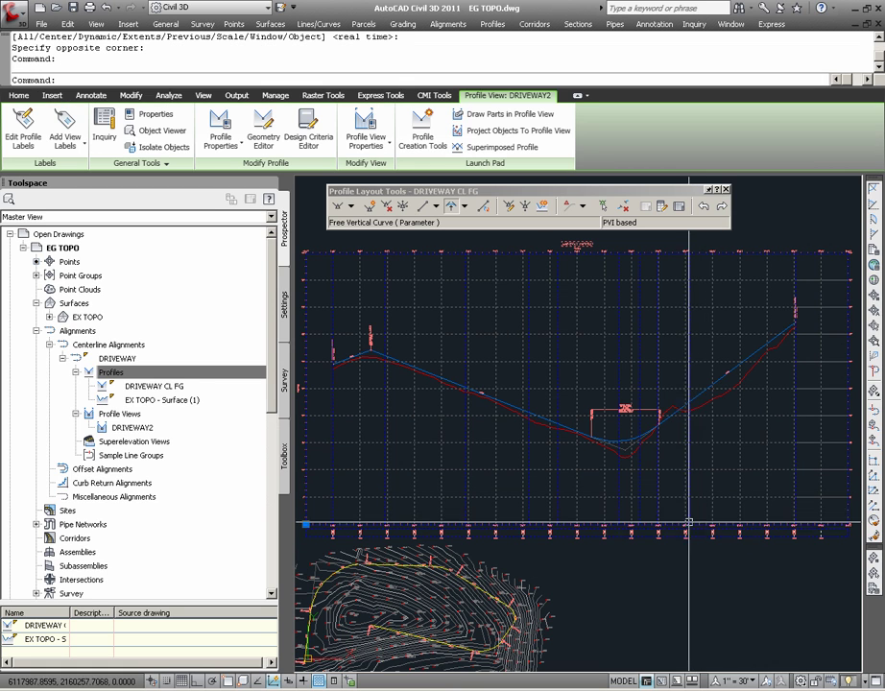
pyautogui.rightClick(690, 576)
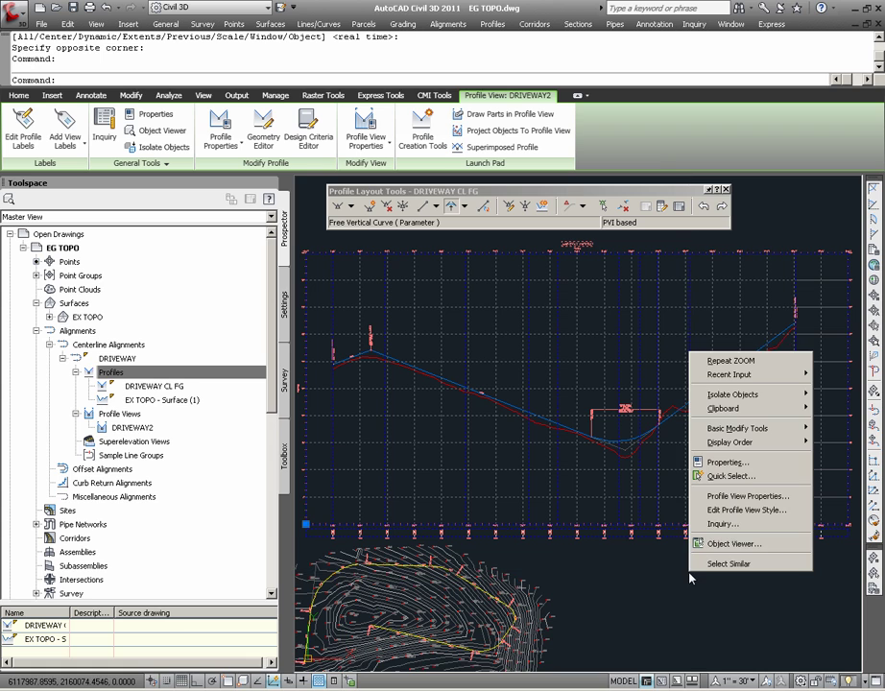
pyautogui.click(768, 510)
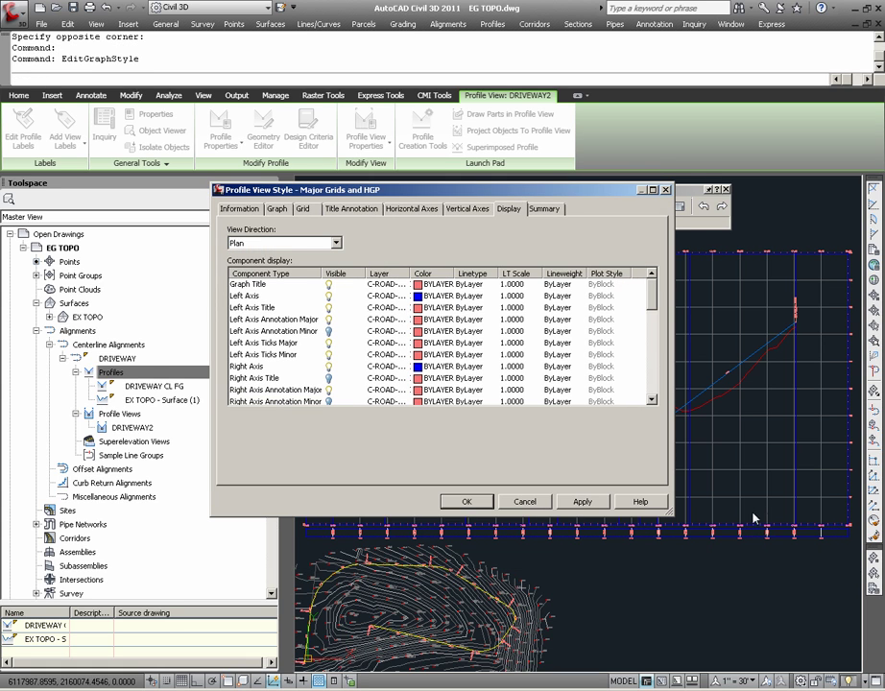
pyautogui.click(247, 211)
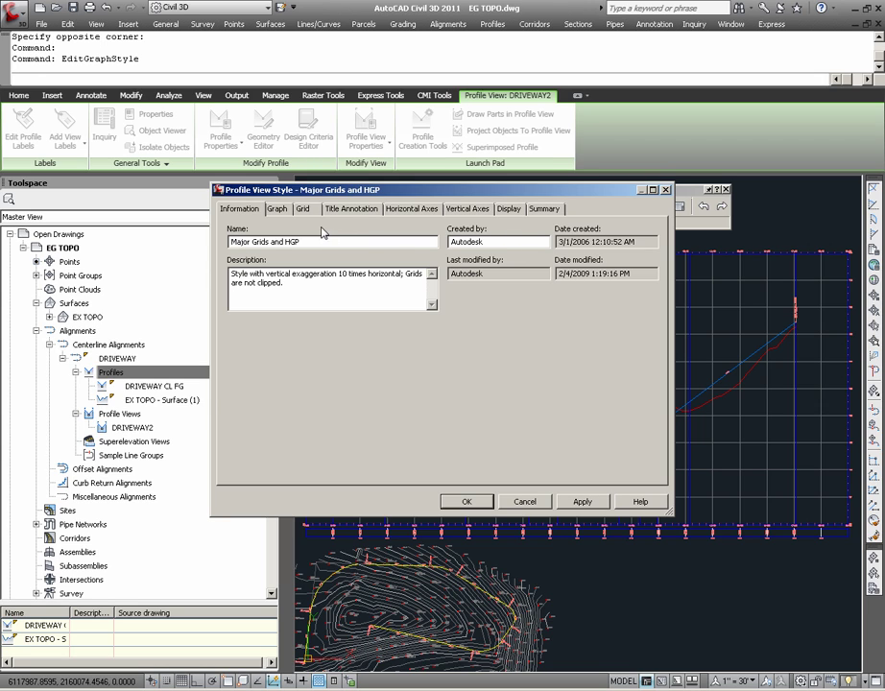
pyautogui.click(277, 209)
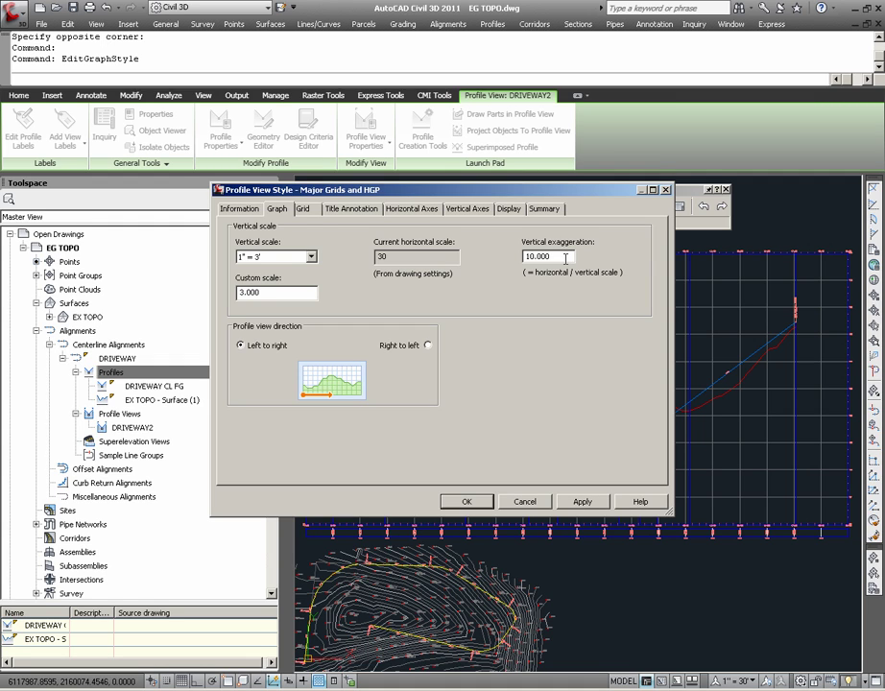
pyautogui.click(568, 257)
pyautogui.click(428, 345)
pyautogui.click(526, 503)
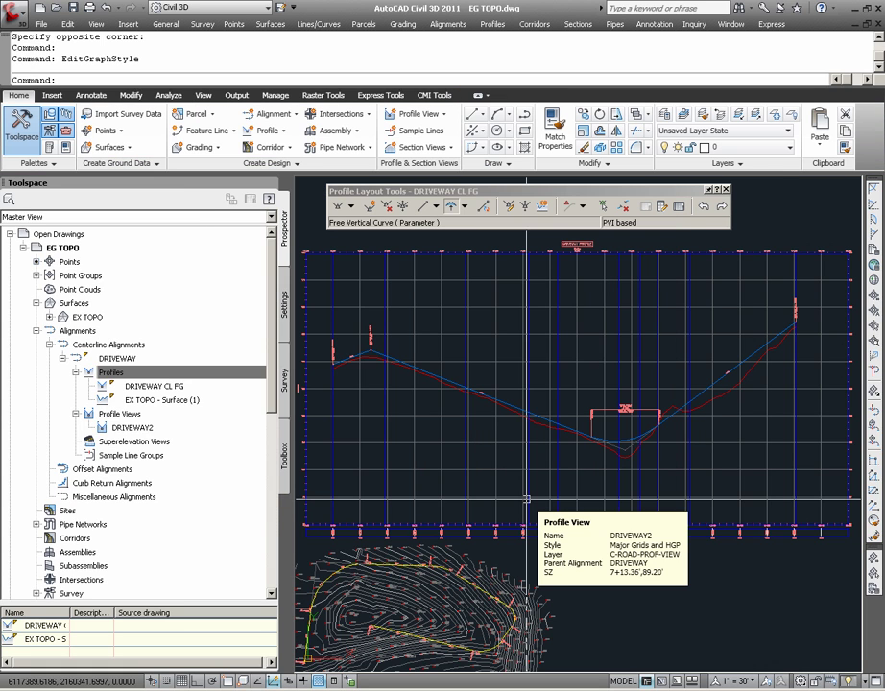